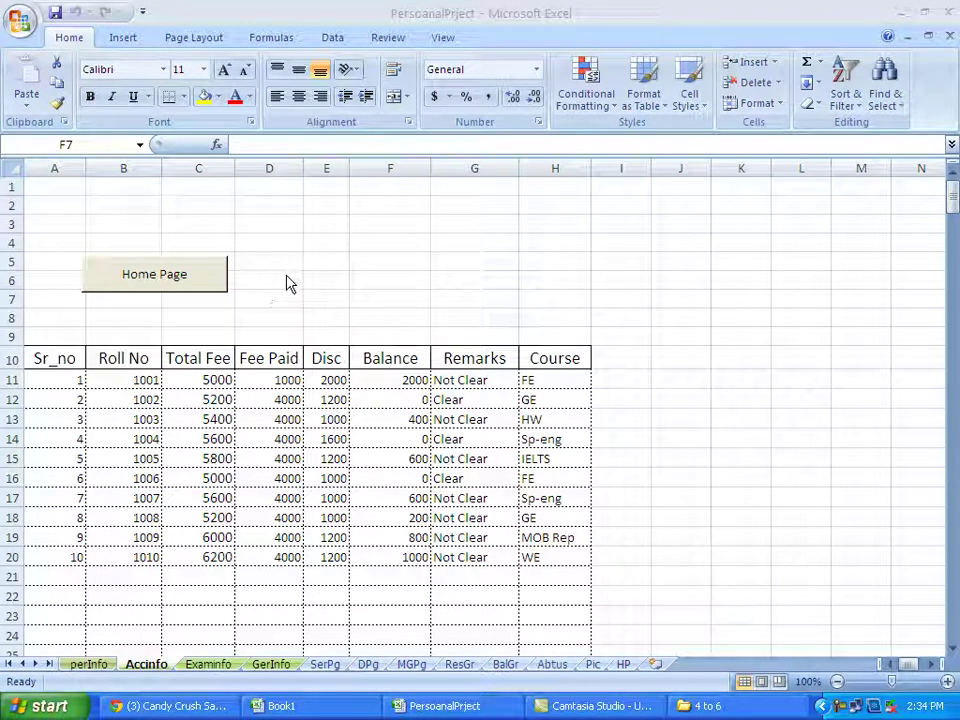
# In Excel Options > Popular, tick 'Show Developer tab in the Ribbon' and confirm
pyautogui.click(22, 35)
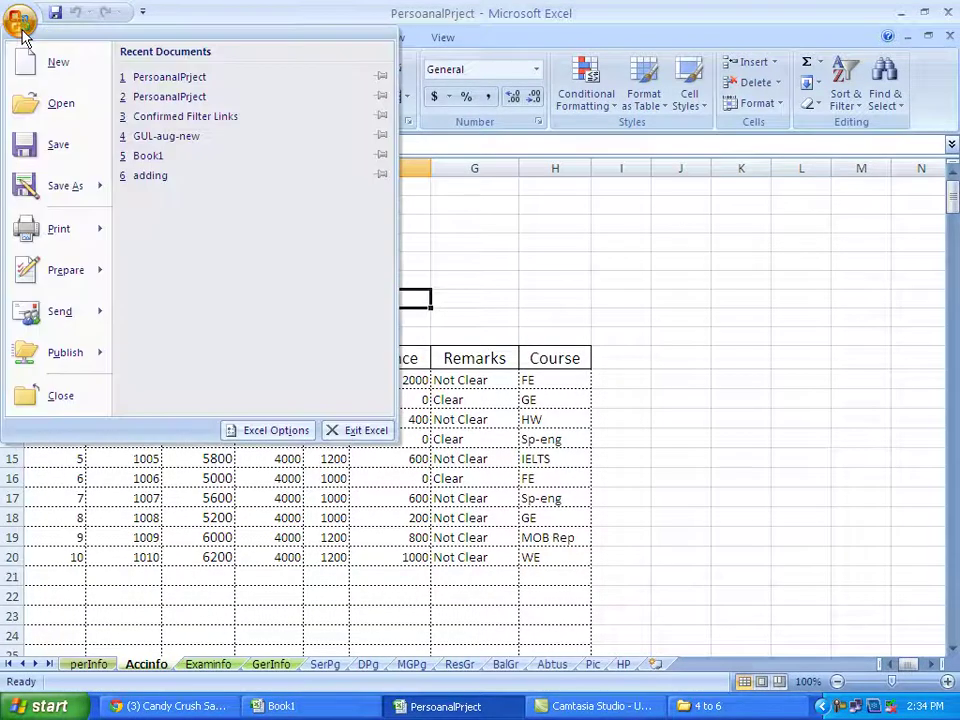
pyautogui.click(268, 432)
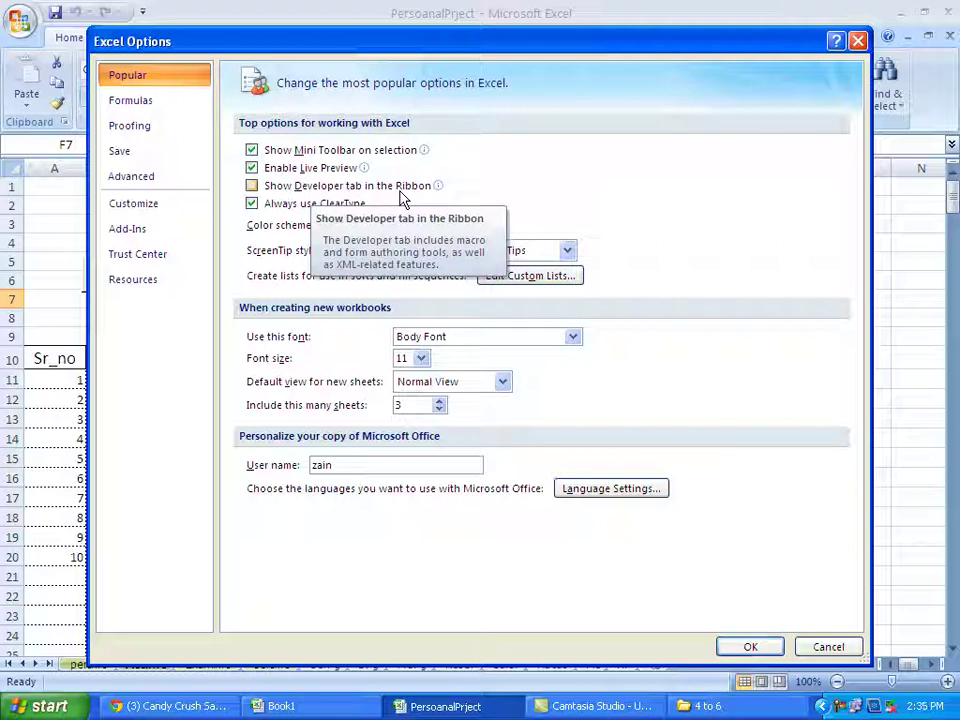
pyautogui.click(251, 186)
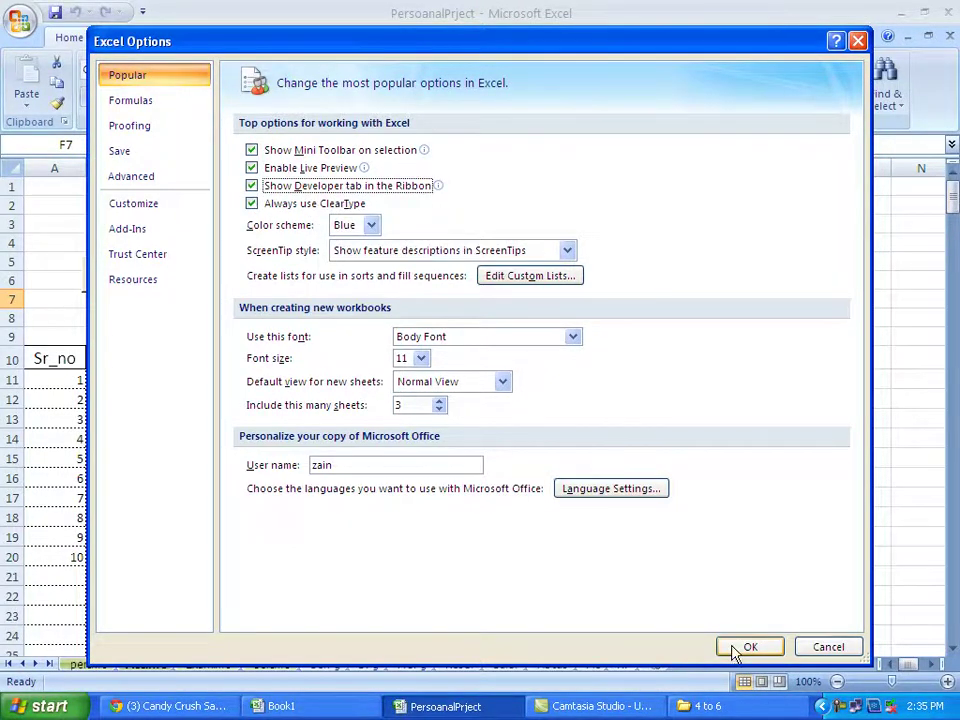
pyautogui.click(748, 647)
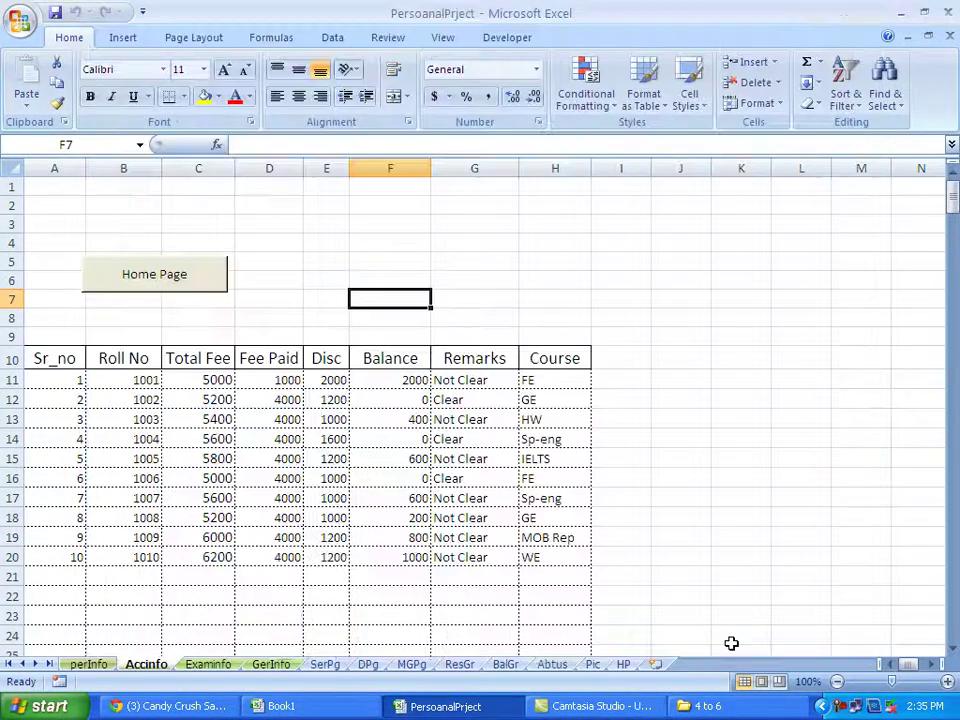
# Start recording a macro named examinfo from the Developer tab, then go to the Examinfo sheet
pyautogui.click(510, 38)
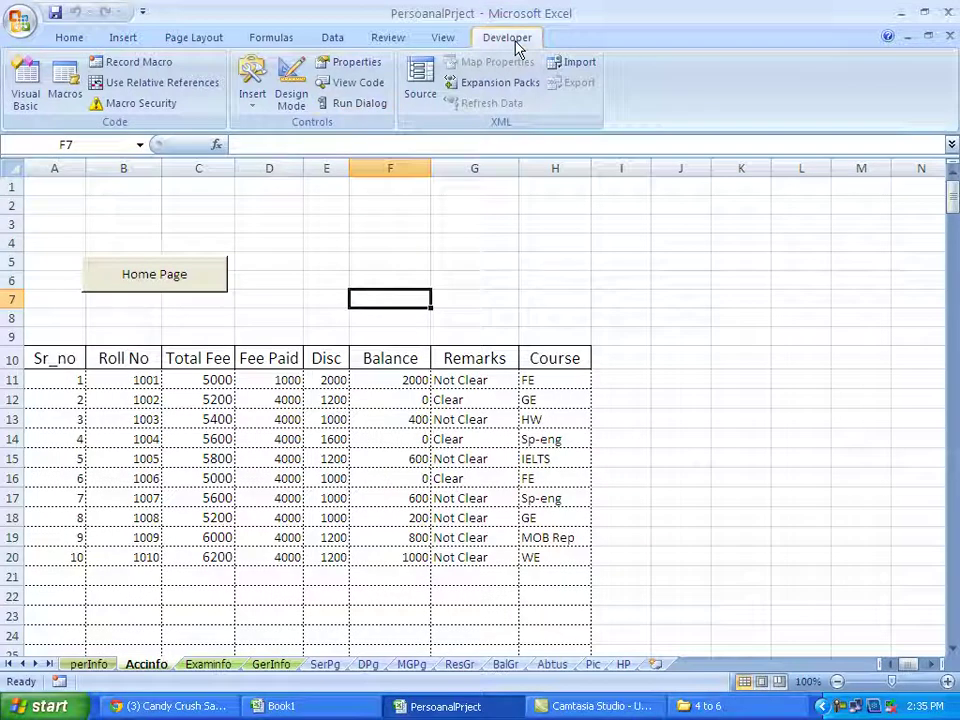
pyautogui.click(116, 68)
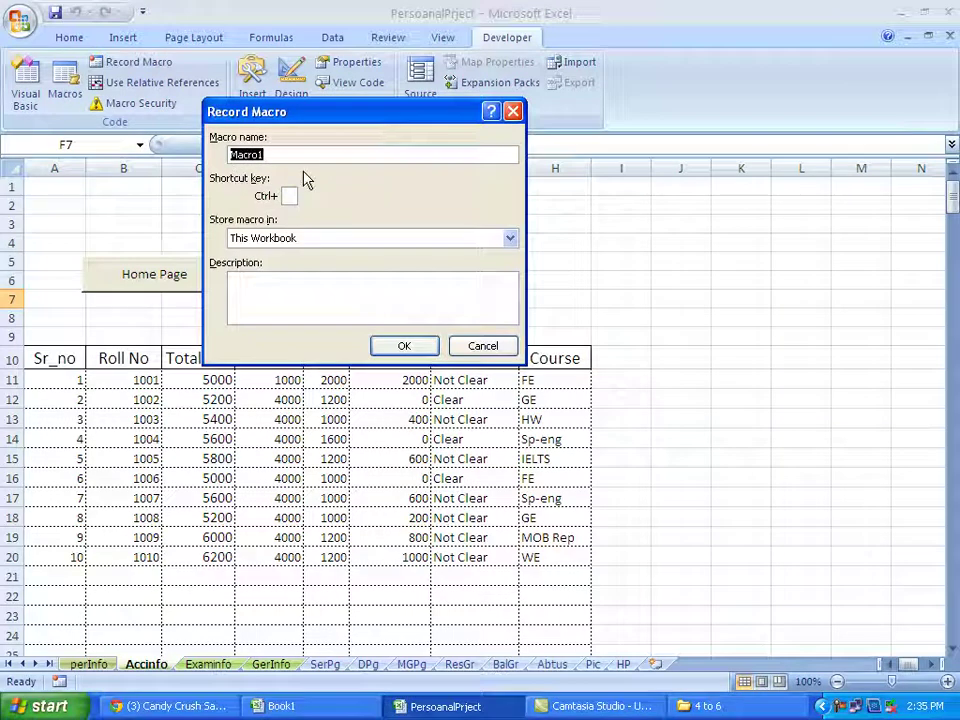
pyautogui.write('examinfo')
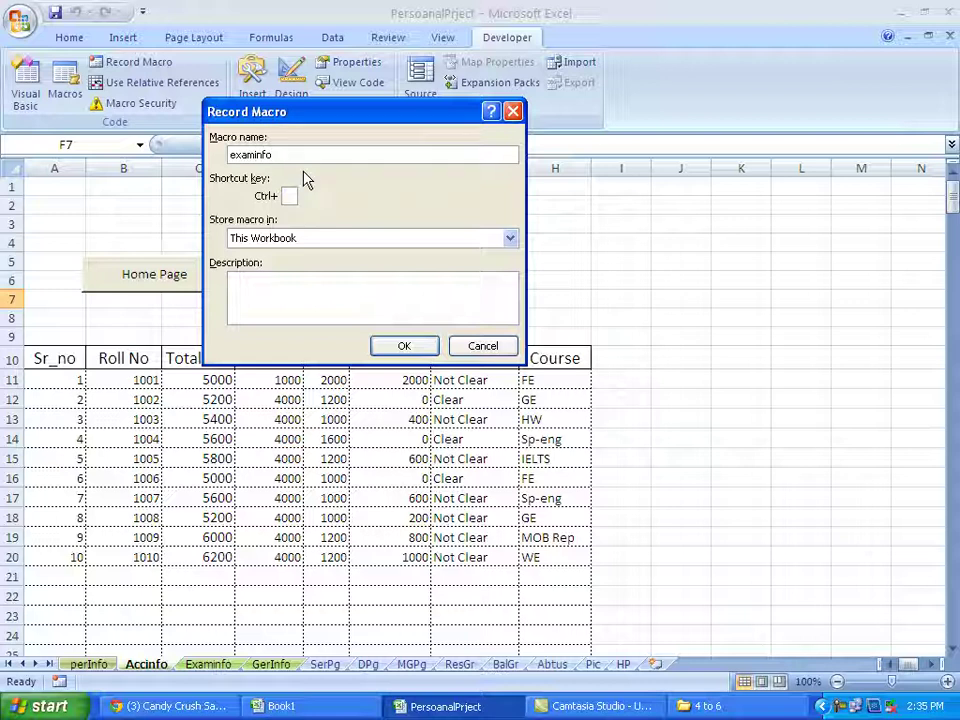
pyautogui.click(392, 344)
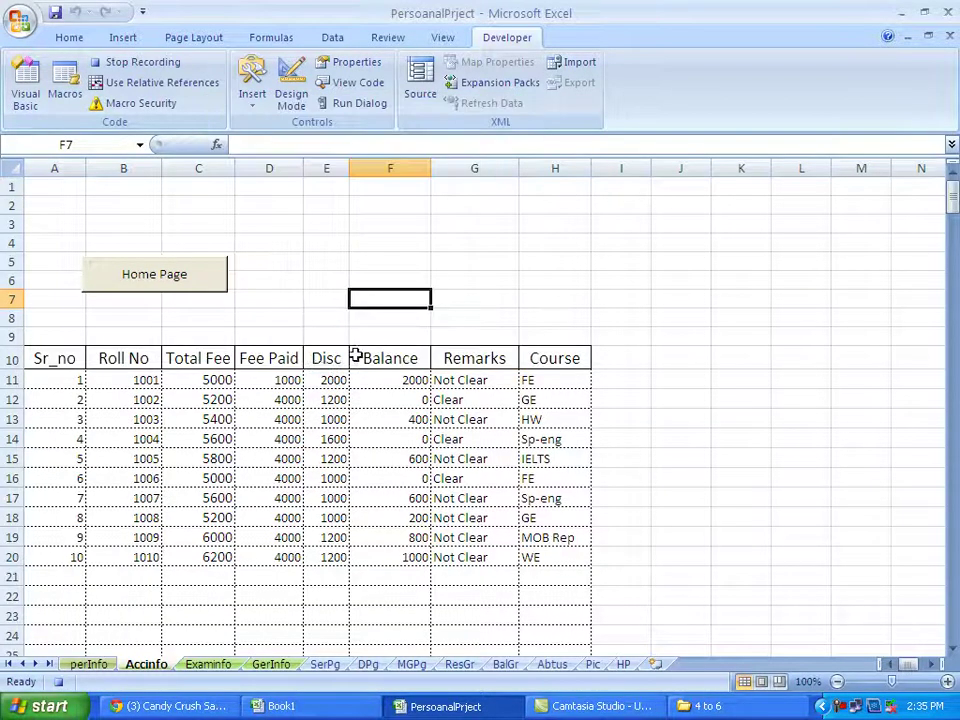
pyautogui.click(210, 665)
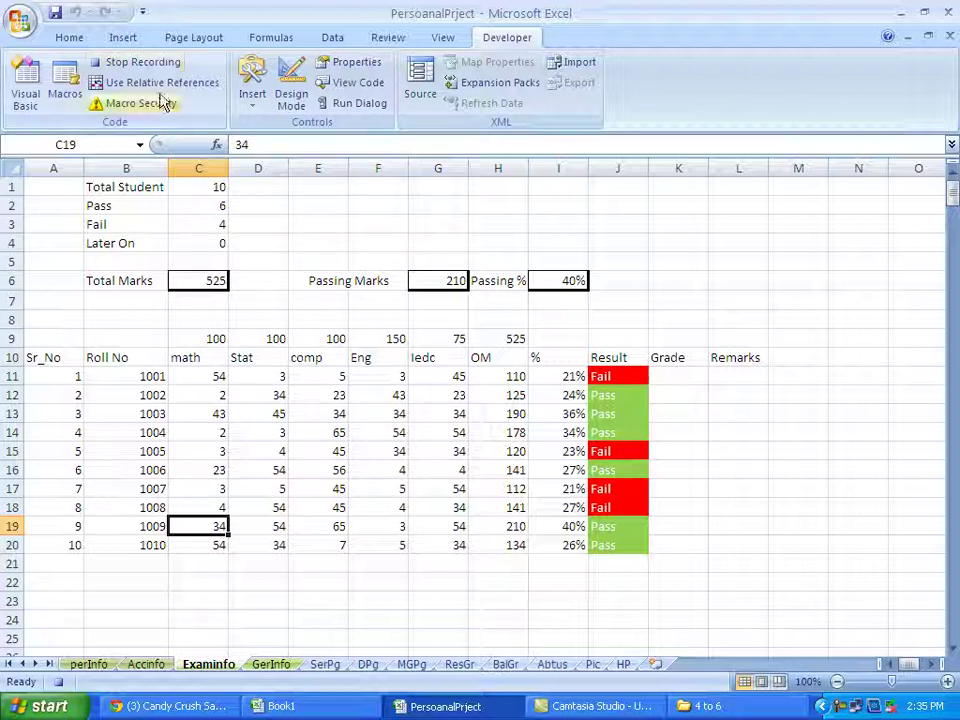
# Stop recording and draw a form button over D3:F4 on the Accinfo sheet
pyautogui.click(140, 62)
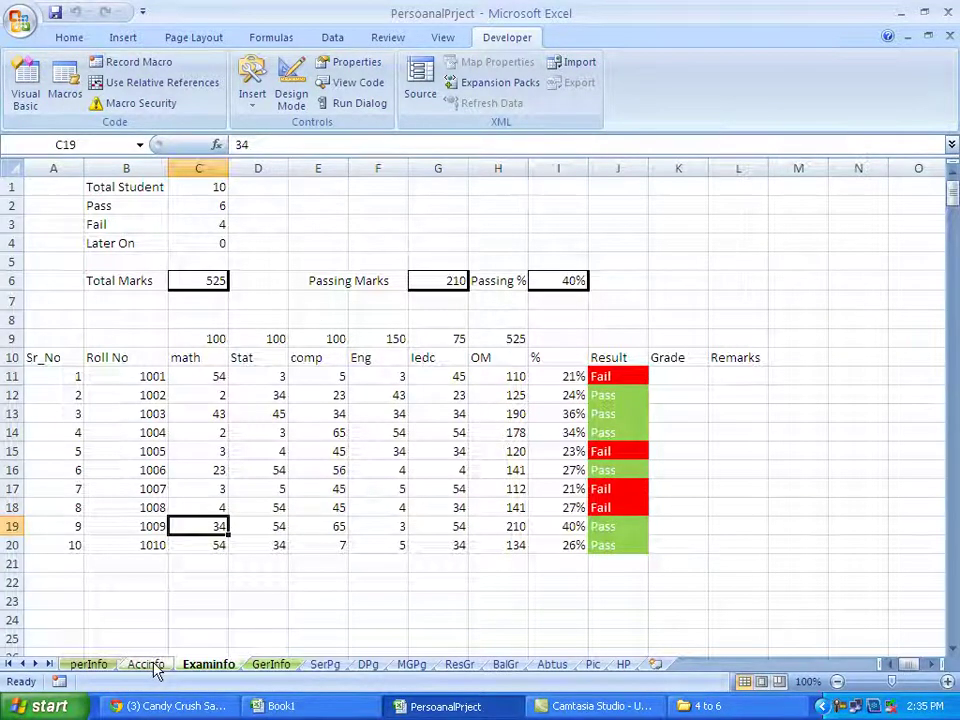
pyautogui.click(152, 666)
pyautogui.click(252, 88)
pyautogui.click(263, 145)
pyautogui.moveTo(298, 215); pyautogui.dragTo(388, 253)
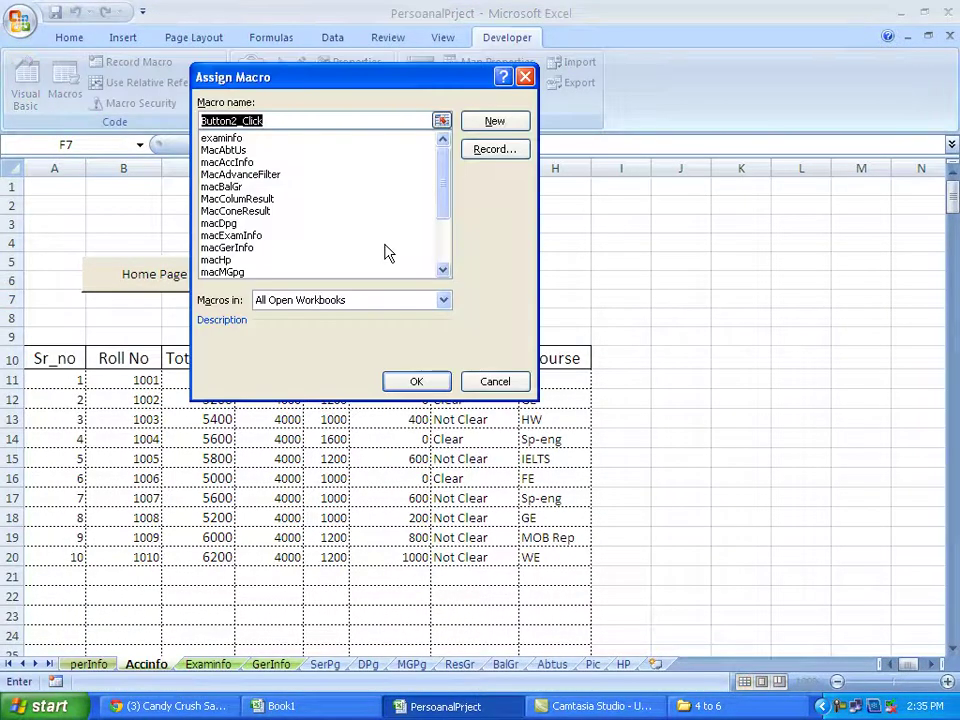
# Assign the examinfo macro from This Workbook to the button and test it
pyautogui.click(304, 300)
pyautogui.click(310, 330)
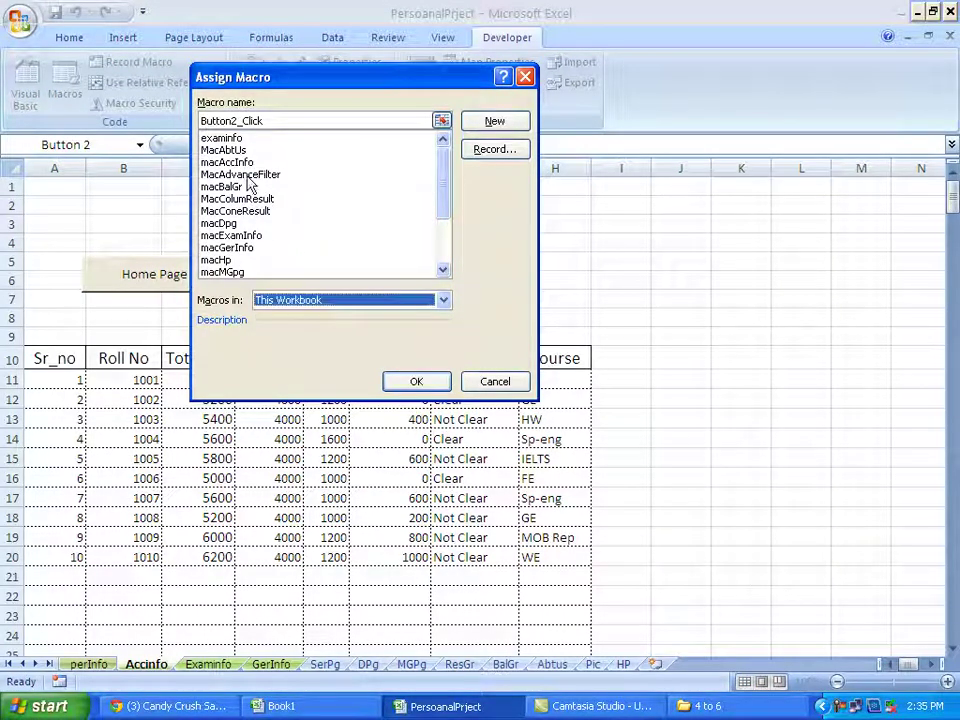
pyautogui.click(222, 138)
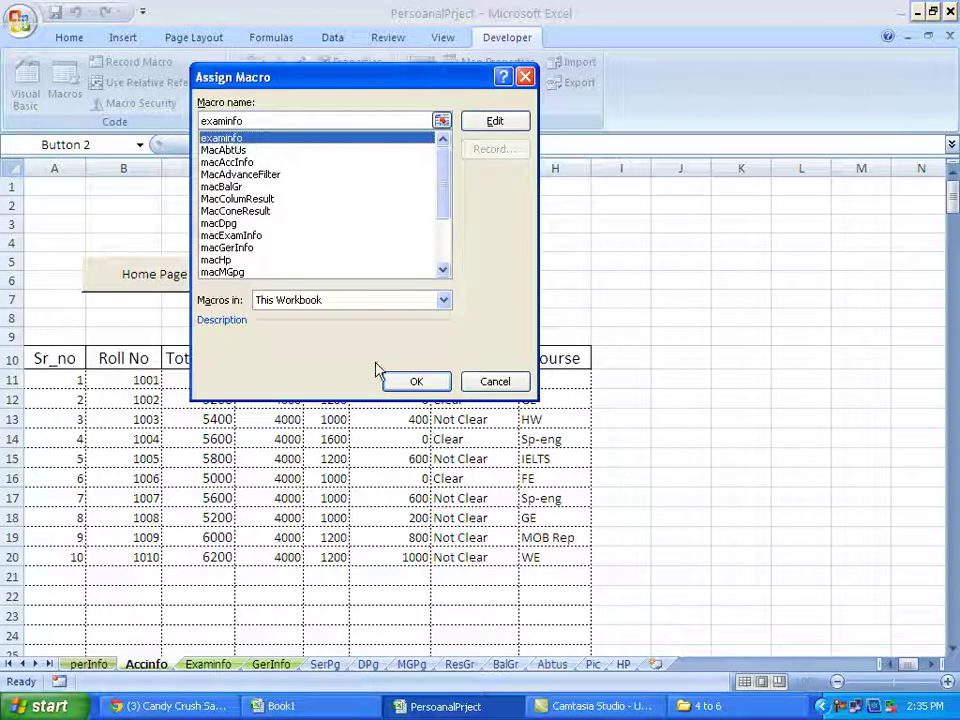
pyautogui.click(416, 382)
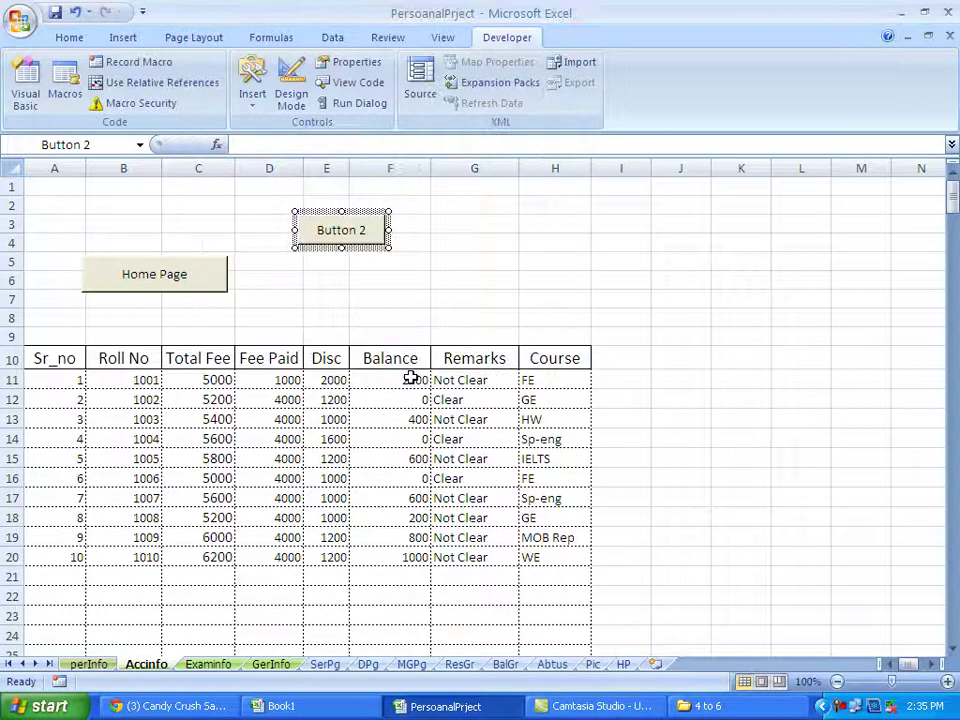
pyautogui.click(370, 297)
pyautogui.click(336, 232)
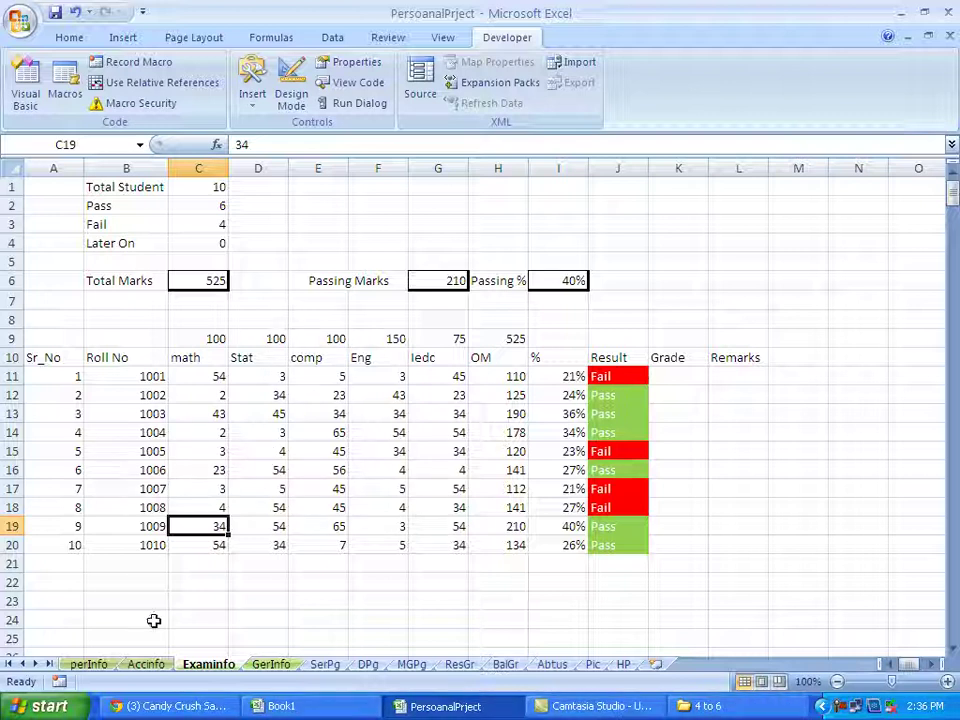
# Check Button 2's assigned macro on Accinfo without changing it, then insert a new worksheet with Shift+F11
pyautogui.click(146, 665)
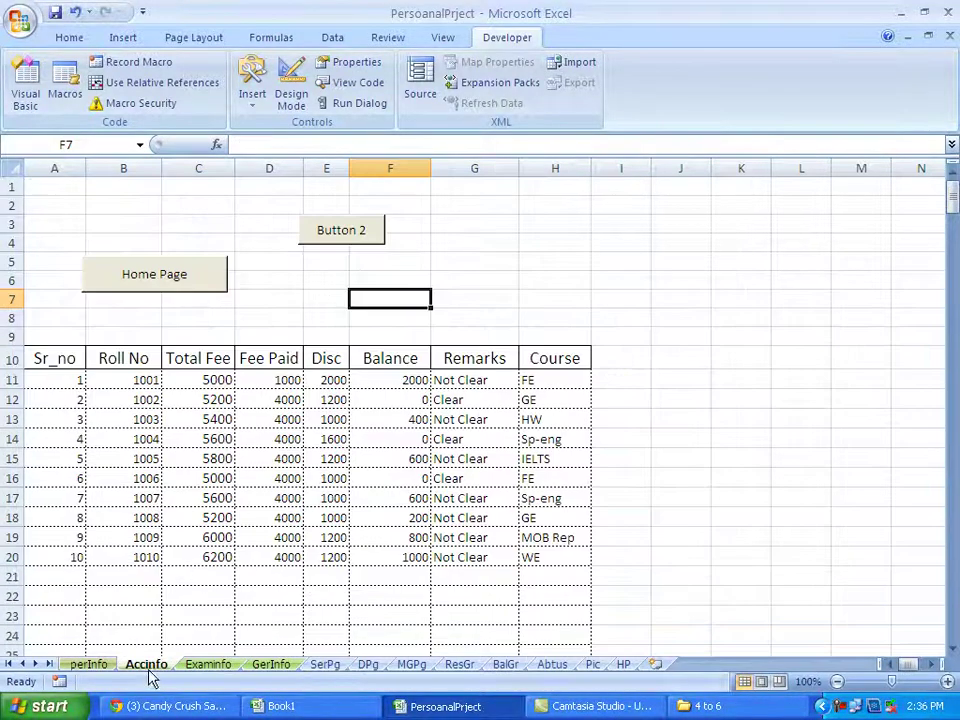
pyautogui.rightClick(358, 232)
pyautogui.click(400, 366)
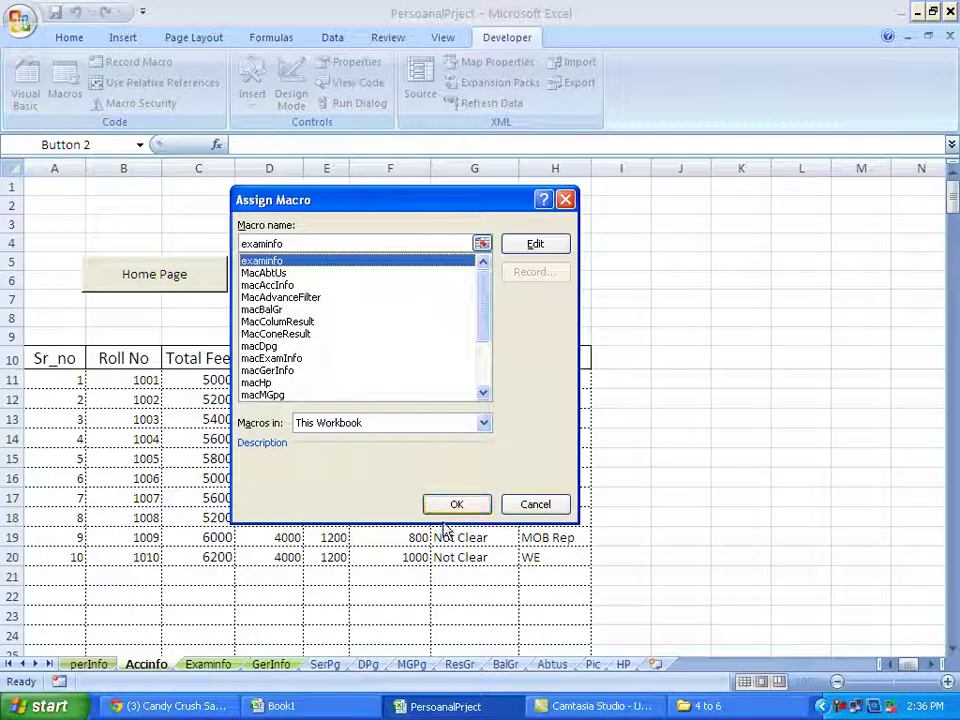
pyautogui.click(536, 504)
pyautogui.click(686, 417)
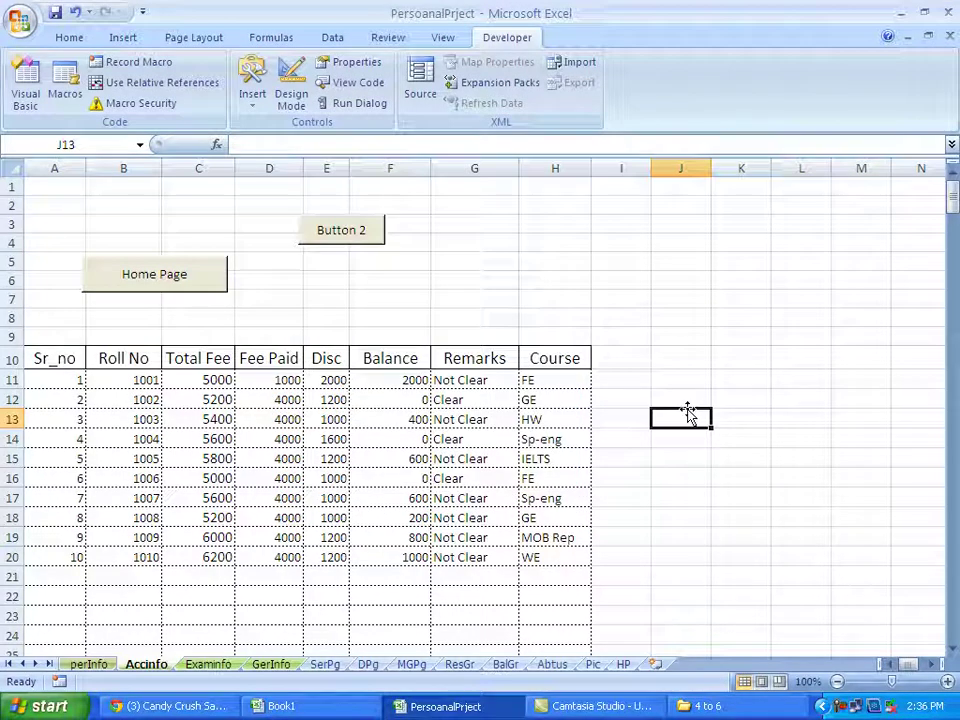
pyautogui.hotkey('shift', 'F11')
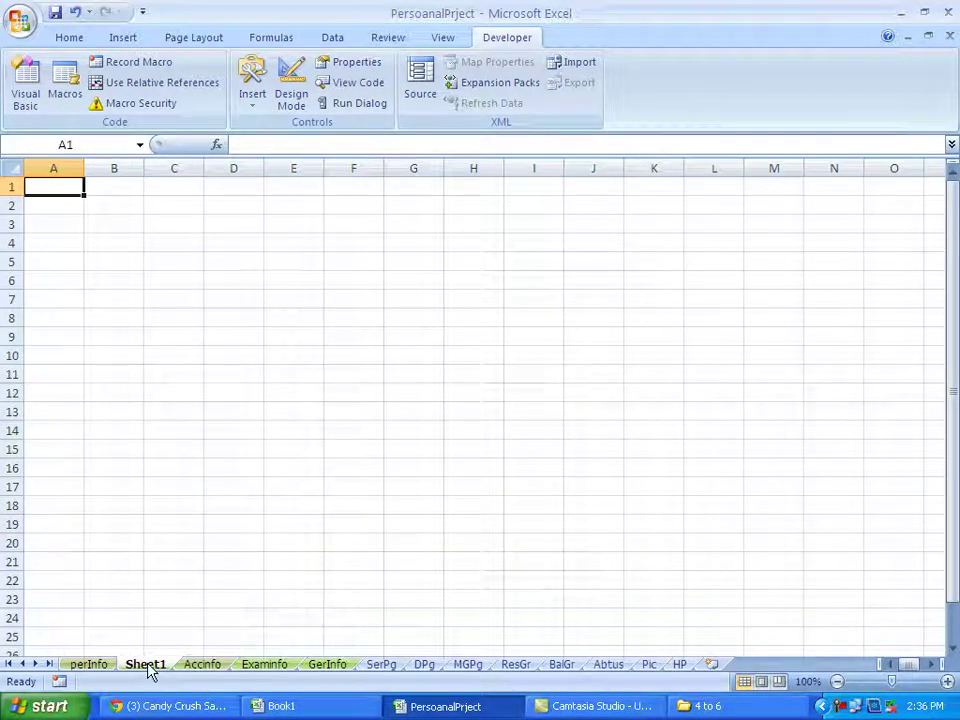
# In Design Mode, draw a form-control list box over E2:G3 on Sheet1
pyautogui.click(301, 79)
pyautogui.click(258, 100)
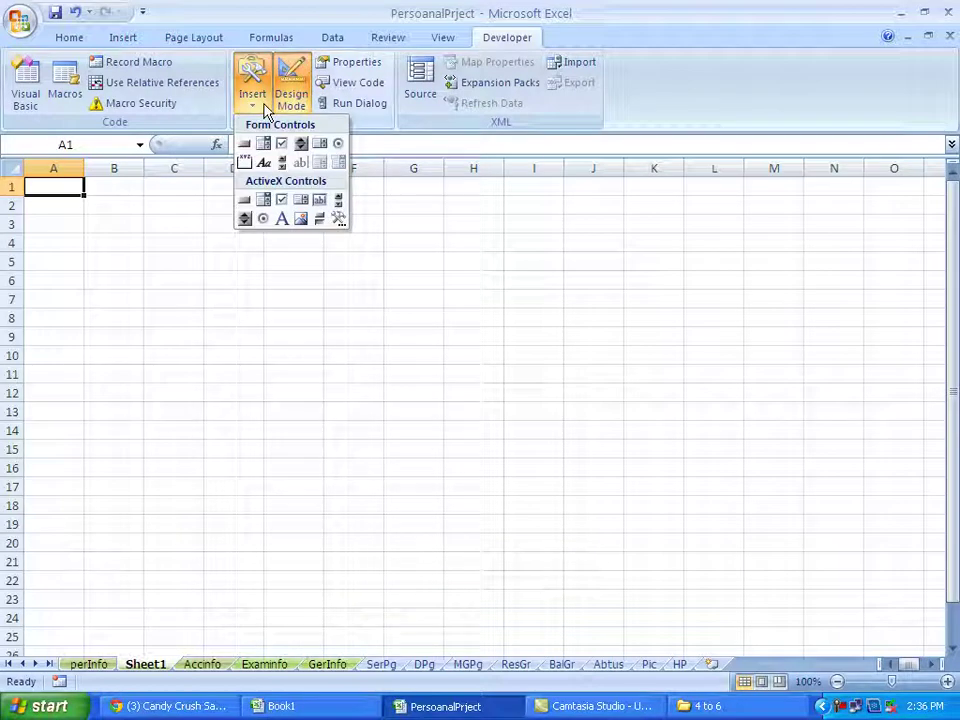
pyautogui.click(320, 146)
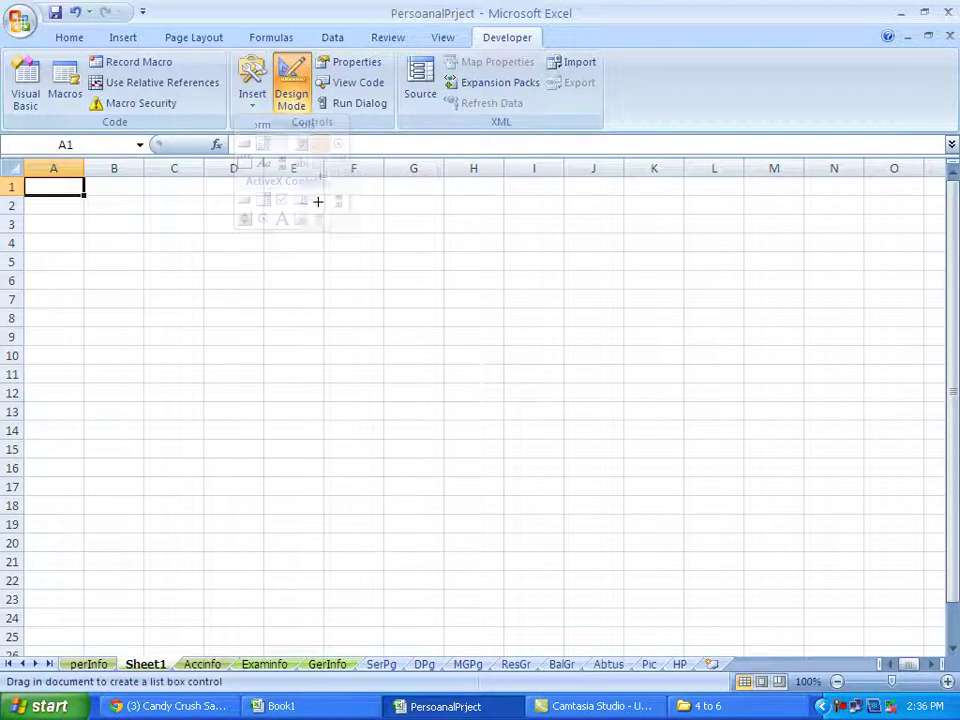
pyautogui.moveTo(302, 187); pyautogui.dragTo(415, 239)
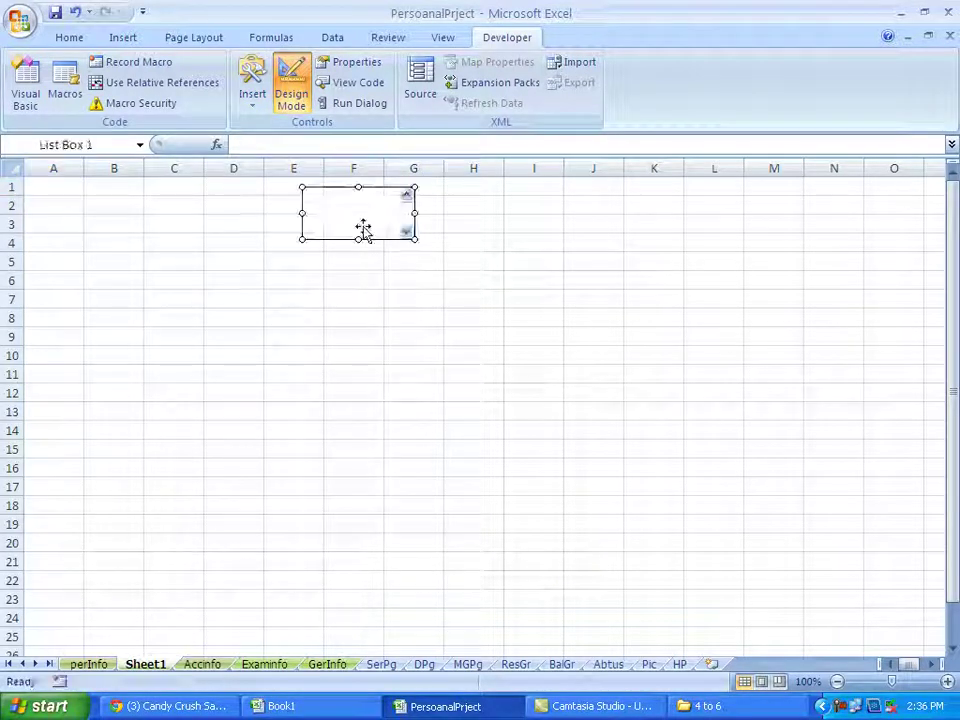
# Format the list box with input range Accinfo!$H$11:$H$15, cell link $A$1 and 3-D shading
pyautogui.rightClick(360, 220)
pyautogui.click(418, 360)
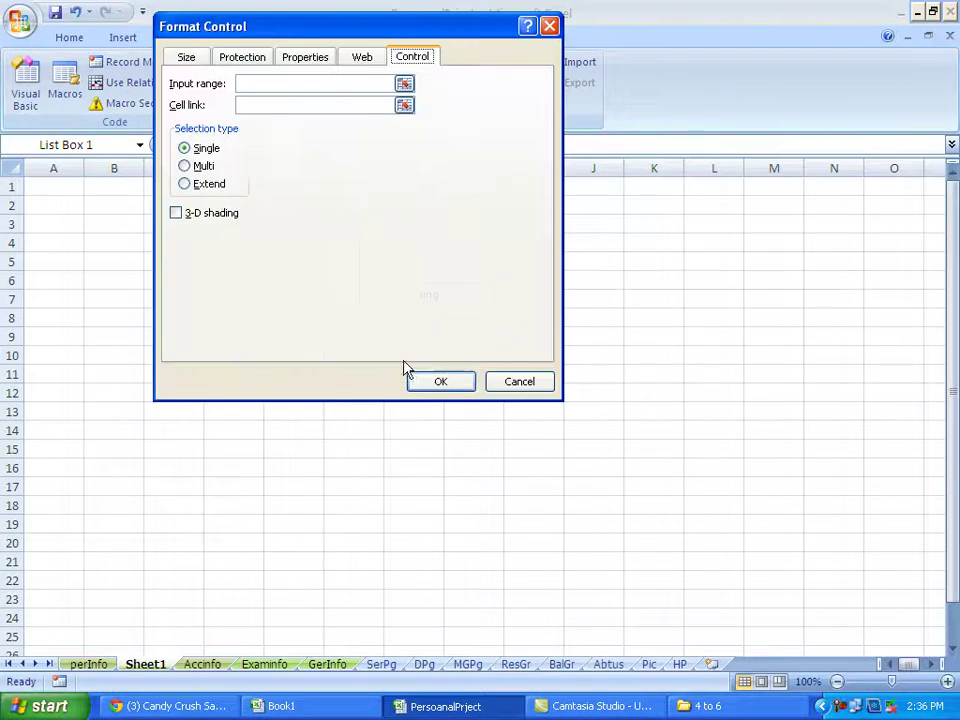
pyautogui.click(204, 665)
pyautogui.moveTo(311, 26); pyautogui.dragTo(769, 41)
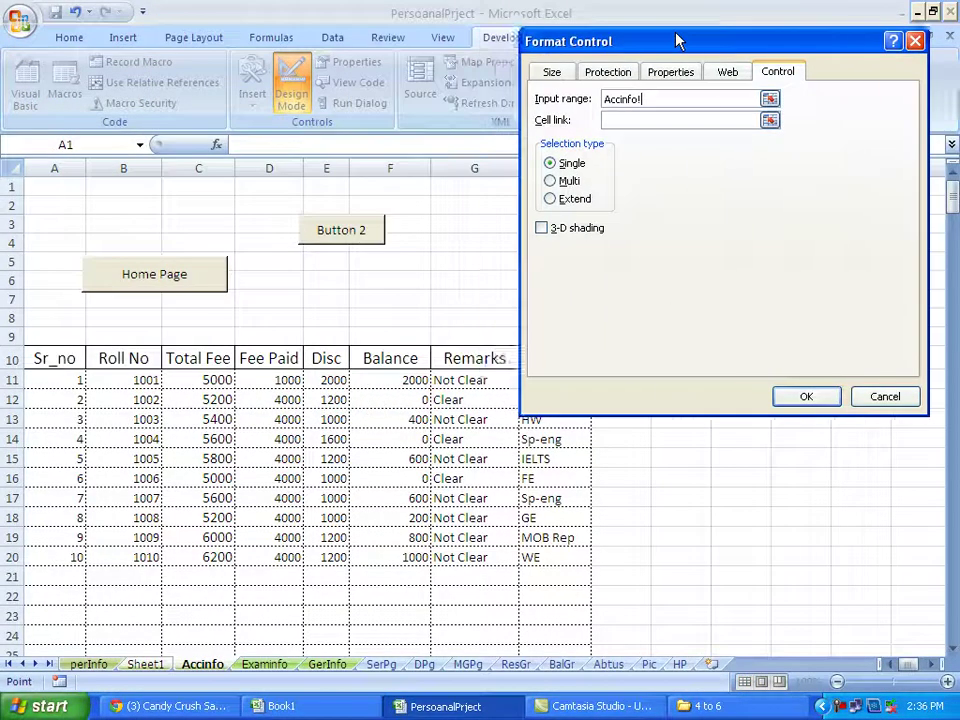
pyautogui.moveTo(531, 379); pyautogui.dragTo(543, 477)
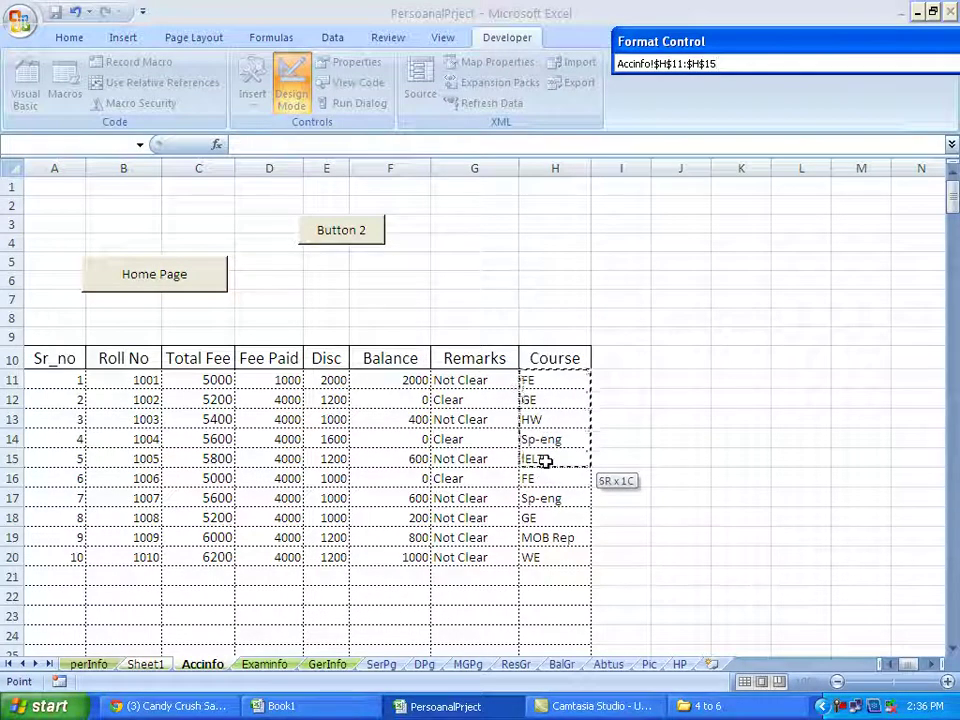
pyautogui.moveTo(543, 477); pyautogui.dragTo(543, 459)
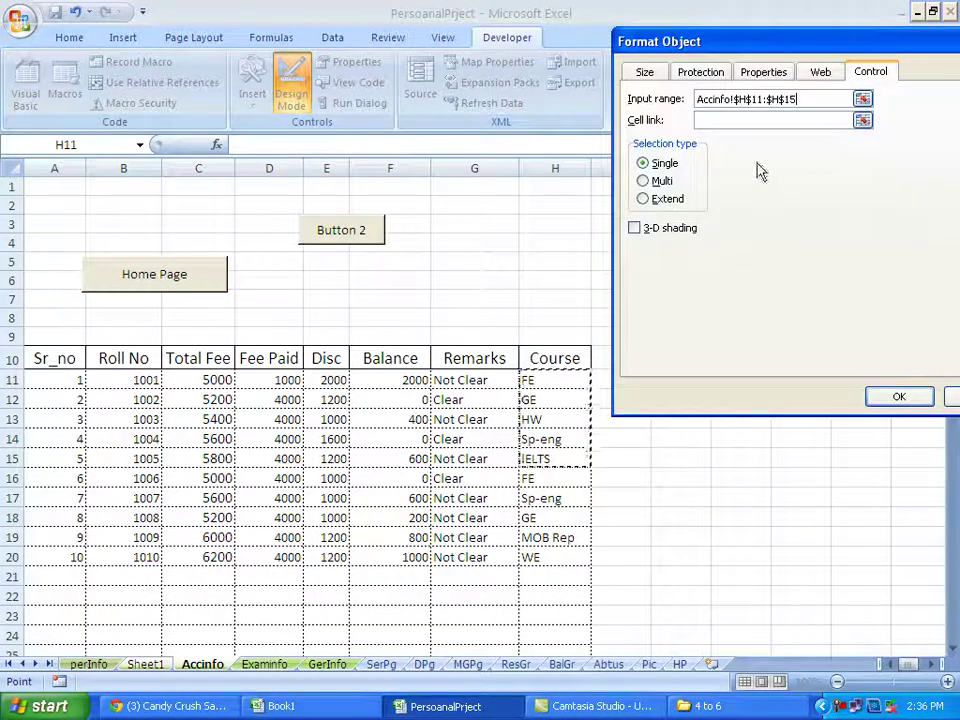
pyautogui.click(729, 120)
pyautogui.click(41, 186)
pyautogui.click(668, 229)
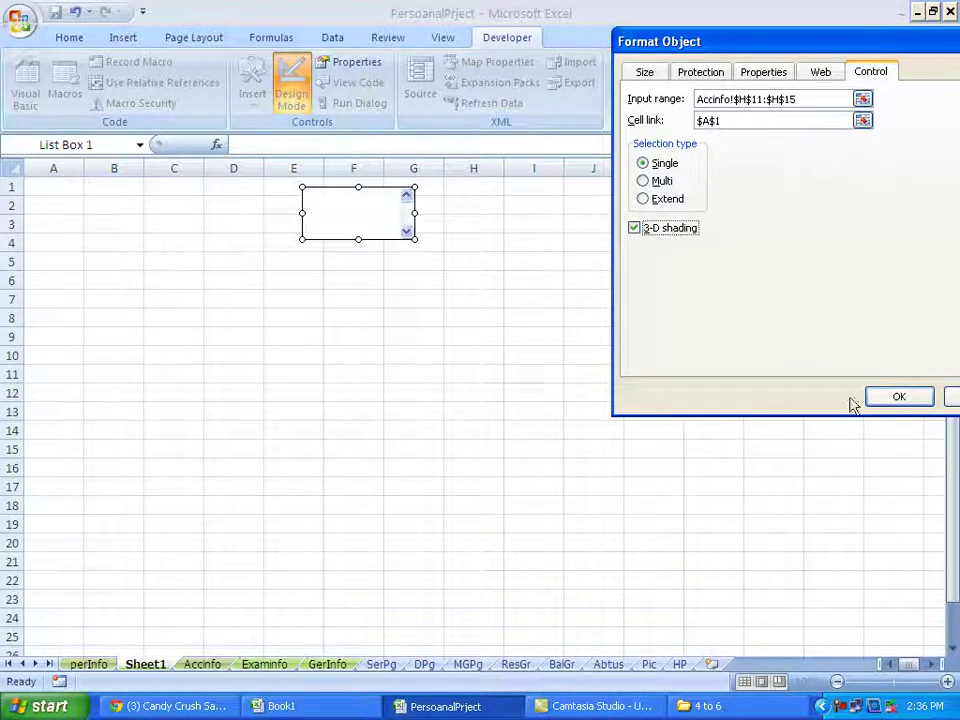
pyautogui.click(888, 398)
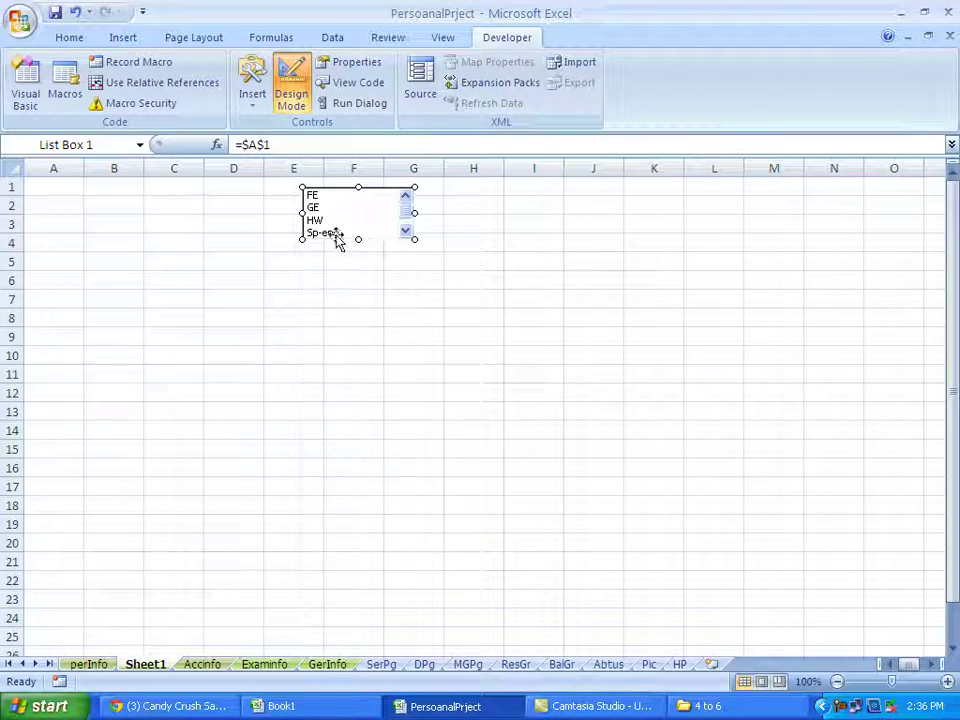
# Enlarge the list box so IELTS is visible in the course list
pyautogui.moveTo(414, 239); pyautogui.dragTo(418, 275)
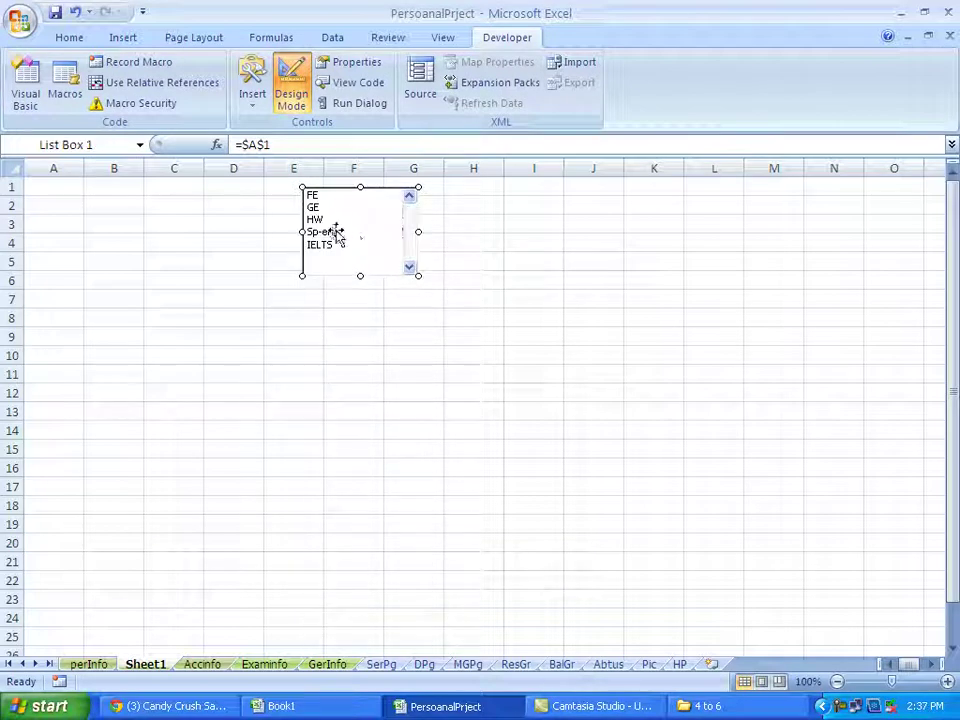
pyautogui.press('Escape')
pyautogui.click(328, 198)
# Try GE, HW, Sp-eng, IELTS and FE, ending on IELTS so A1 reads 5
pyautogui.click(327, 208)
pyautogui.click(328, 220)
pyautogui.click(331, 232)
pyautogui.click(333, 250)
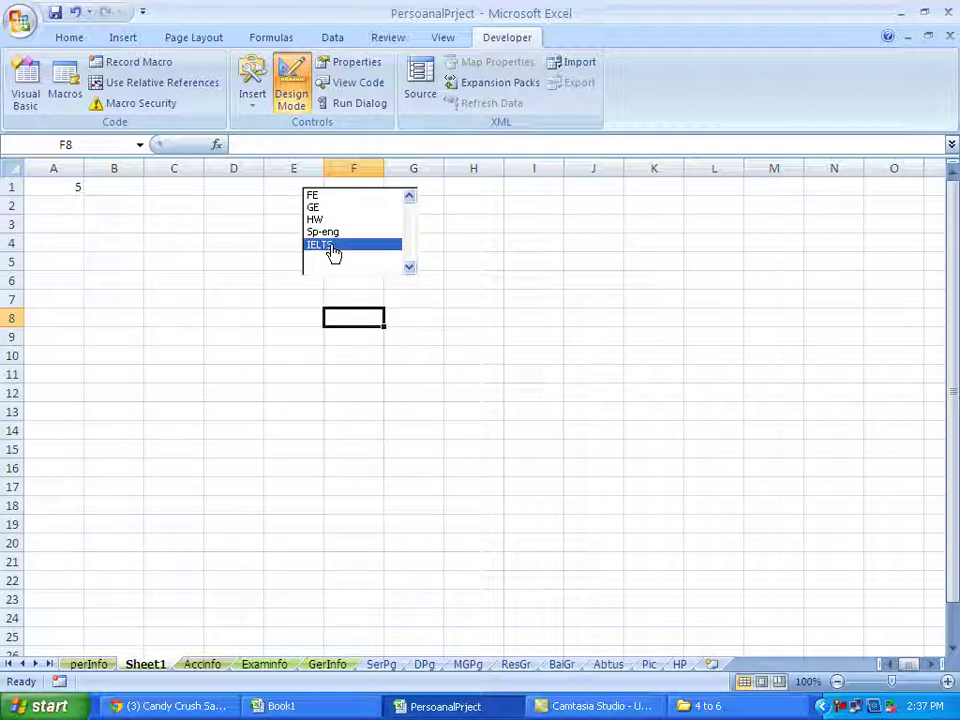
pyautogui.click(354, 197)
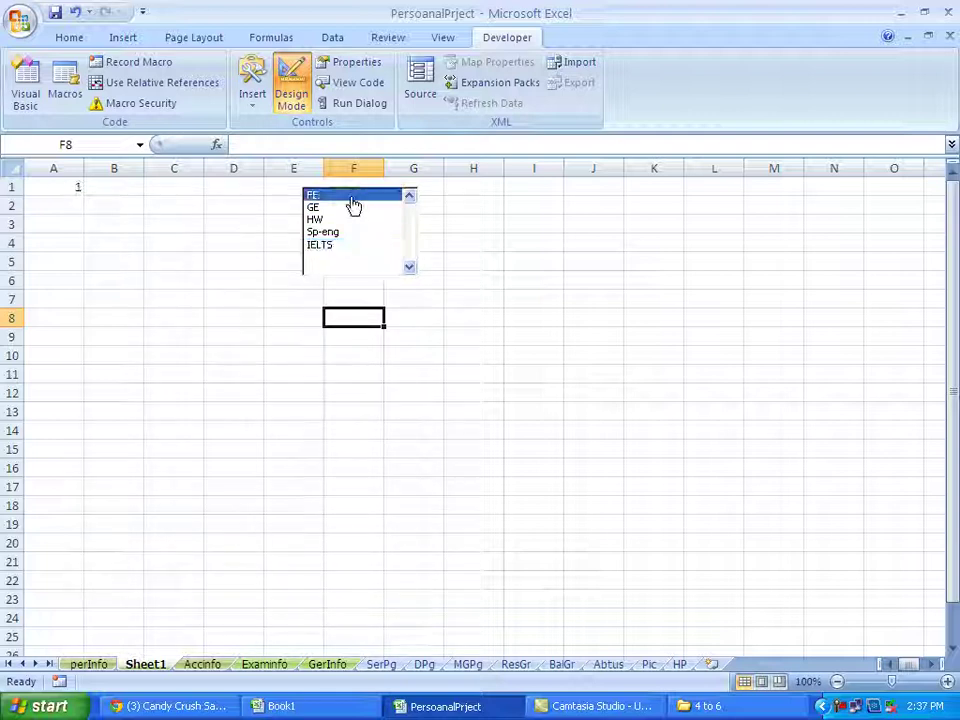
pyautogui.click(329, 224)
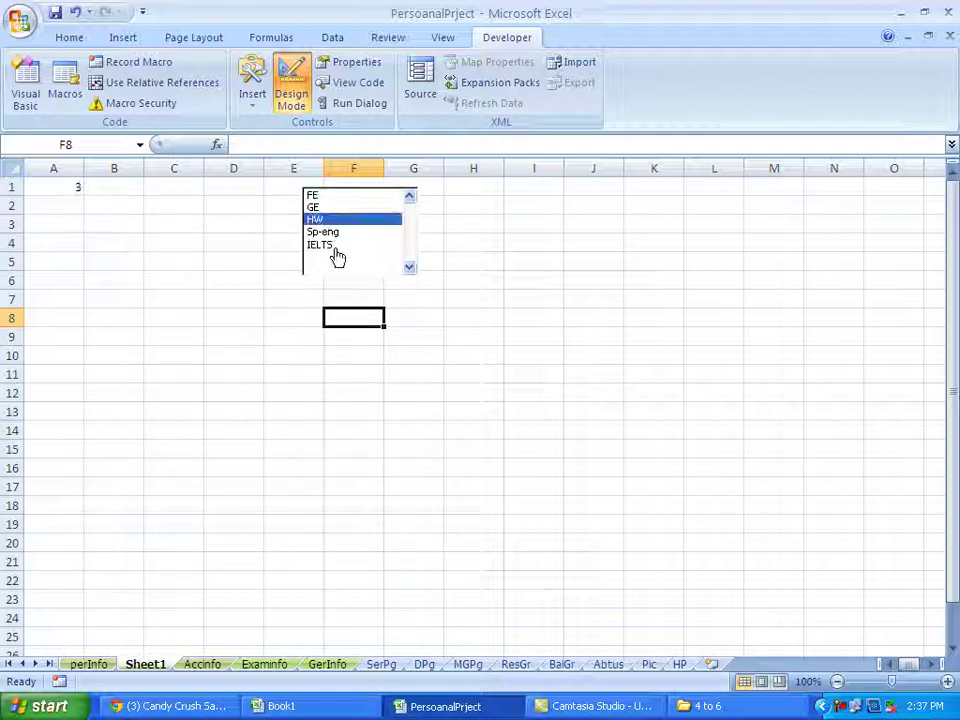
pyautogui.click(336, 250)
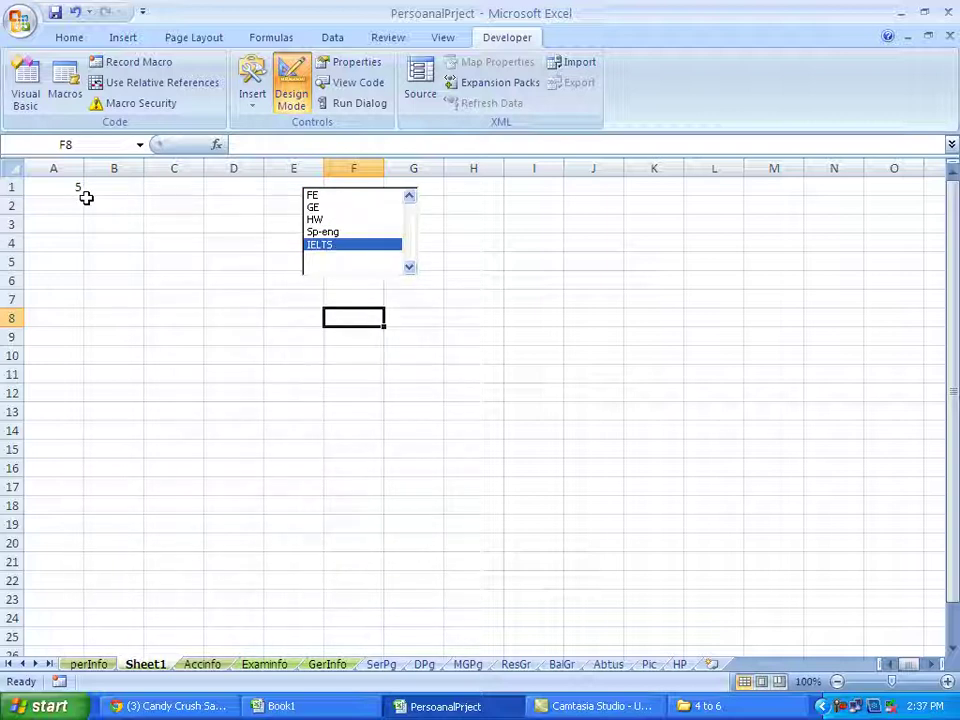
pyautogui.click(328, 198)
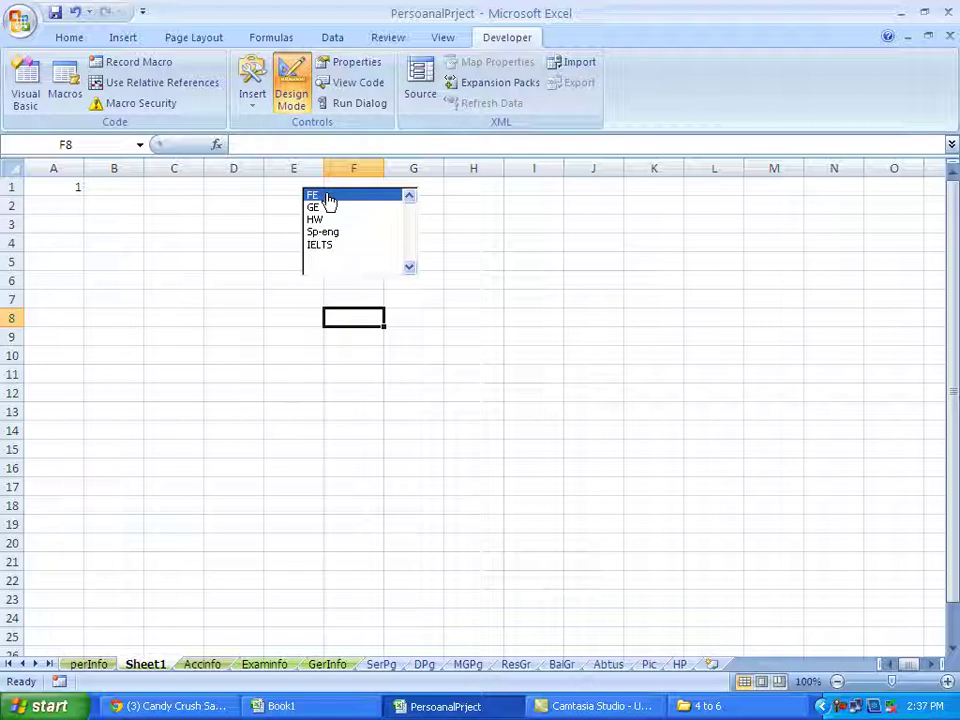
pyautogui.click(328, 248)
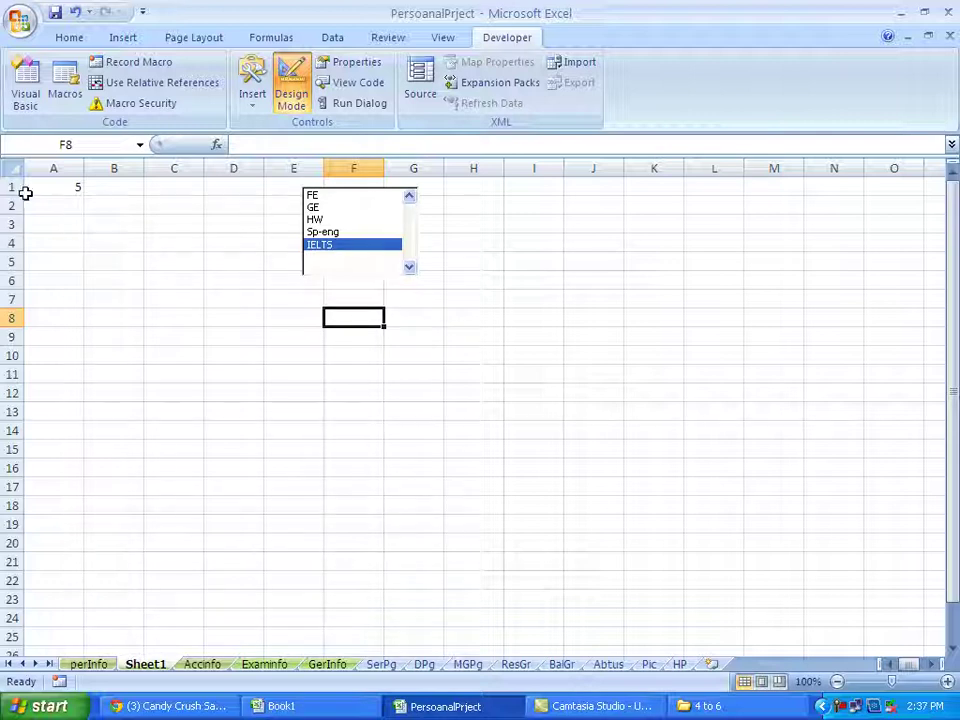
pyautogui.click(70, 186)
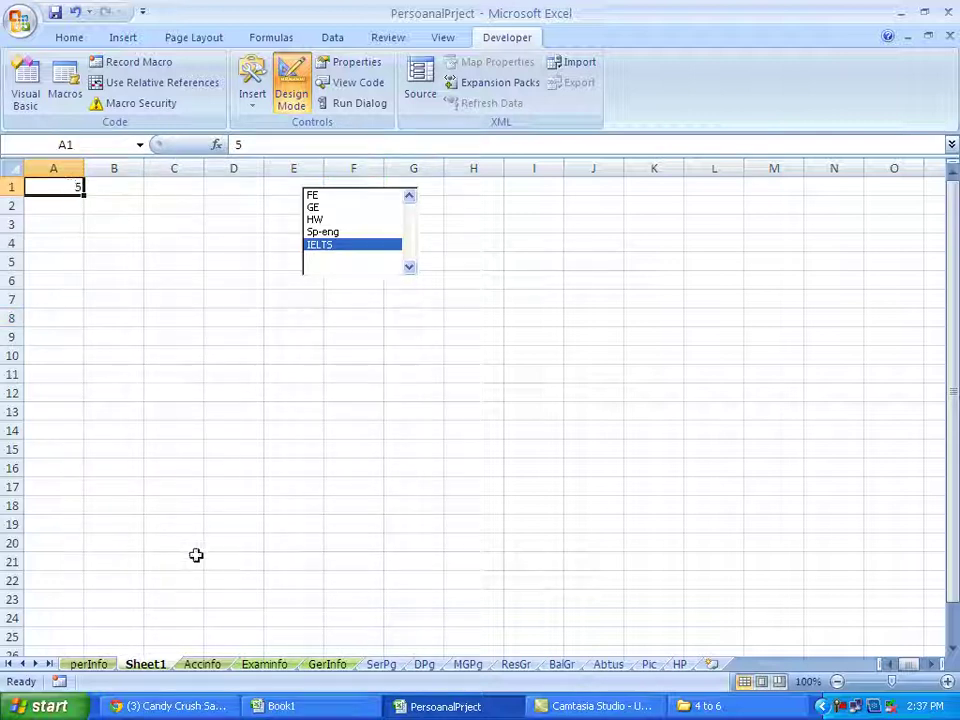
pyautogui.click(205, 665)
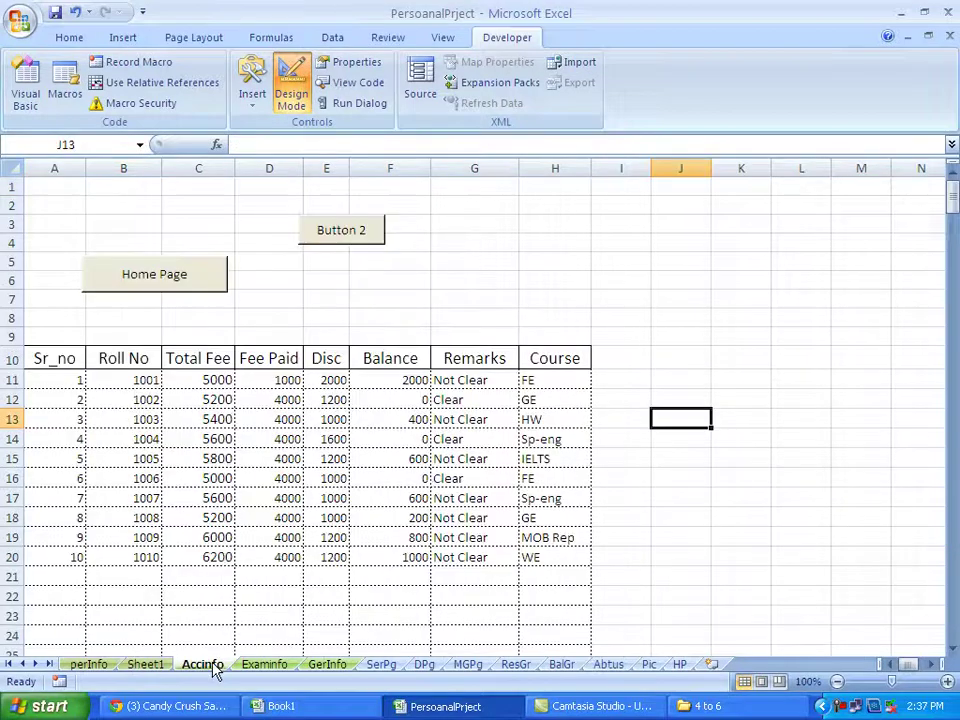
# Copy the Course header from Accinfo!H10 into Sheet1 cell D5
pyautogui.click(546, 360)
pyautogui.hotkey('ctrl', 'c')
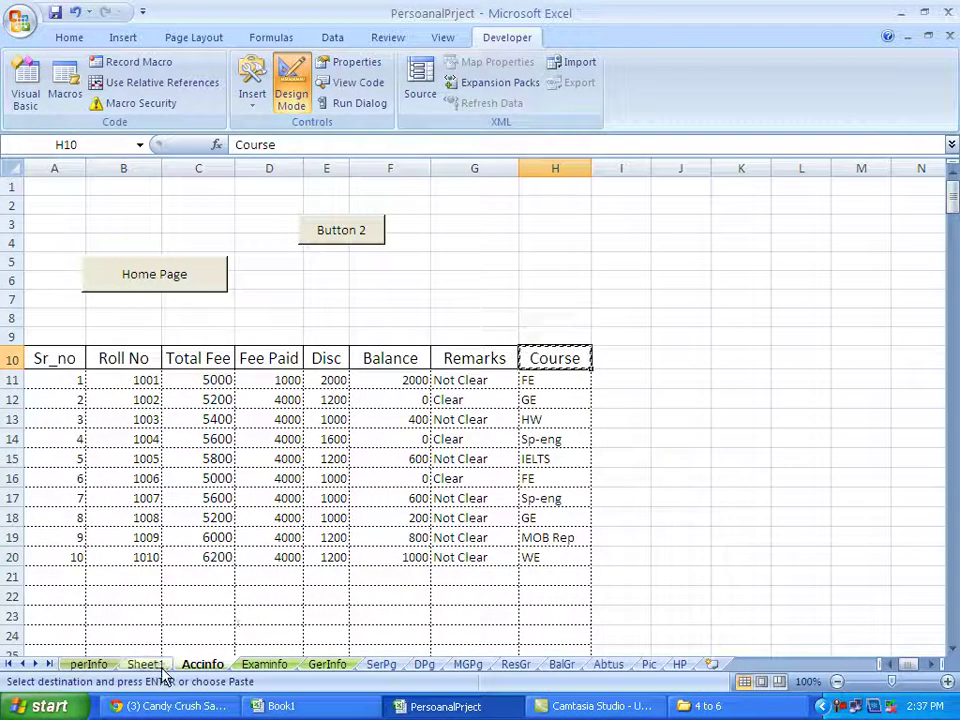
pyautogui.click(145, 665)
pyautogui.click(222, 264)
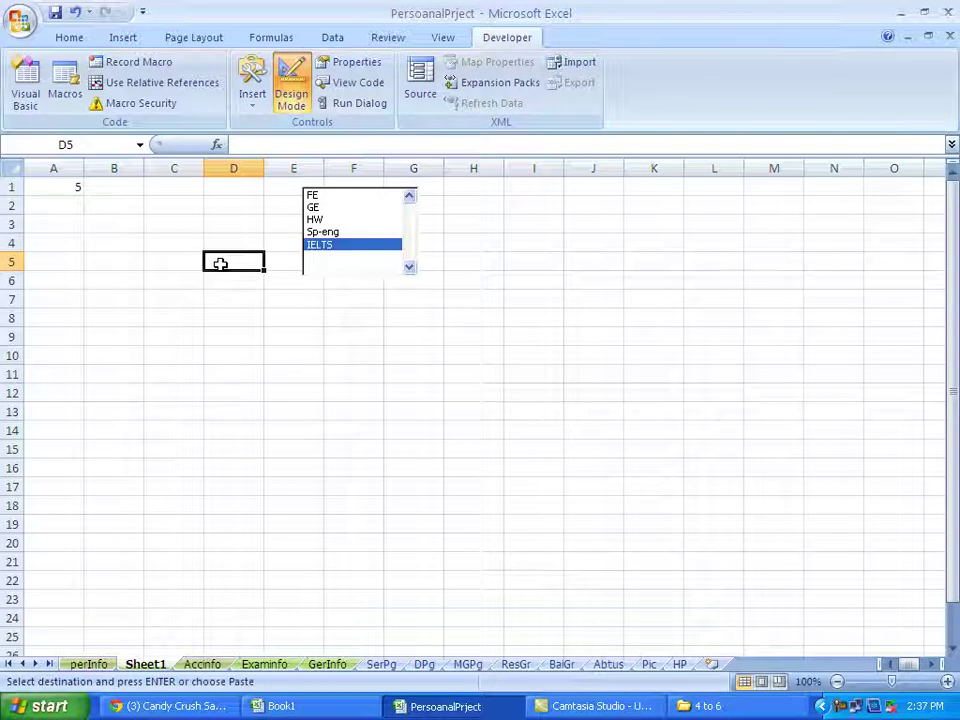
pyautogui.hotkey('ctrl', 'v')
# Enter =VLOOKUP(A1,Accinfo!A11:H24,8) in D6 to show the chosen course
pyautogui.click(228, 286)
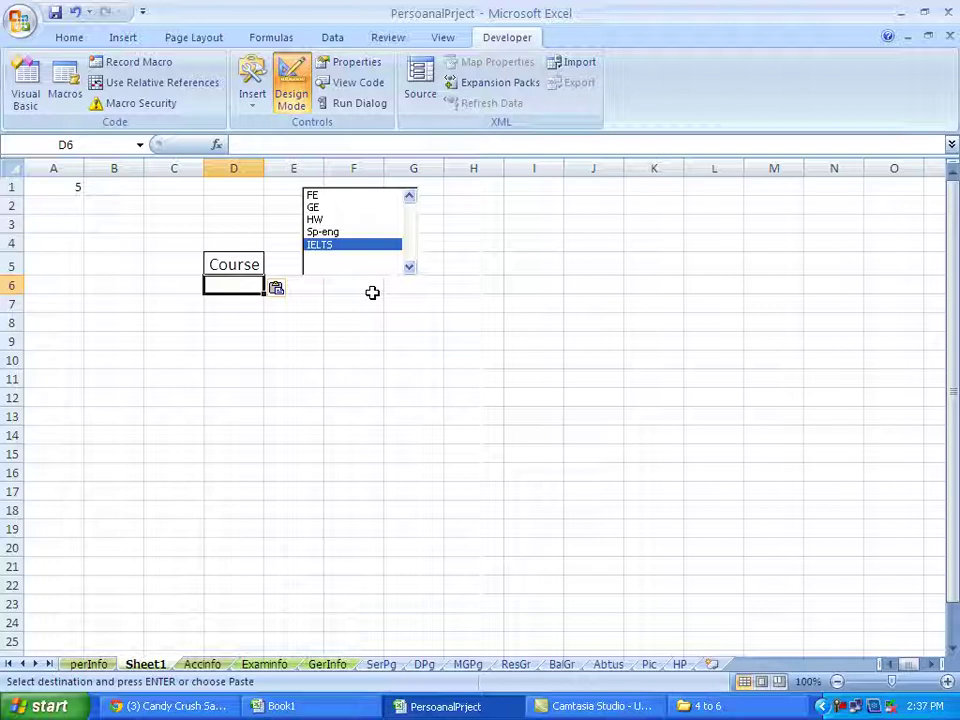
pyautogui.write('=v')
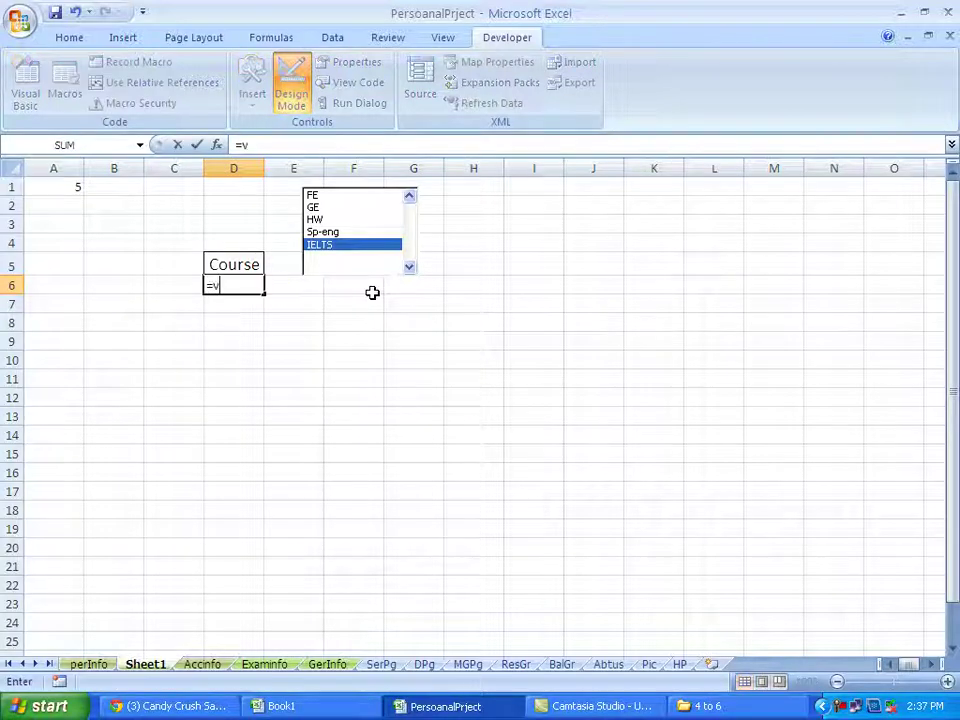
pyautogui.write('lookup')
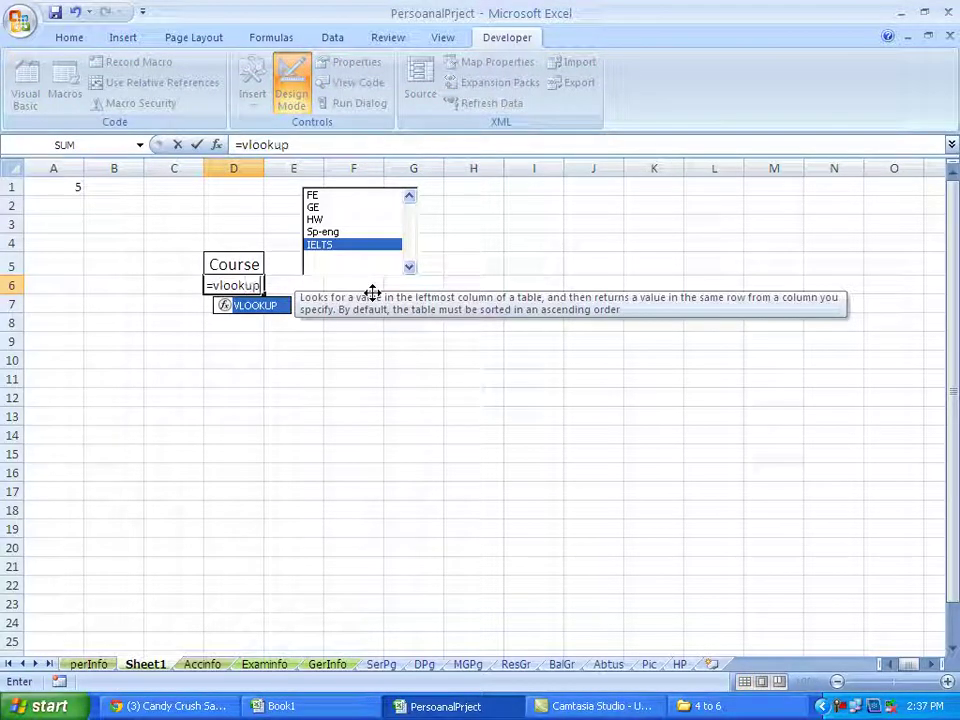
pyautogui.write('(')
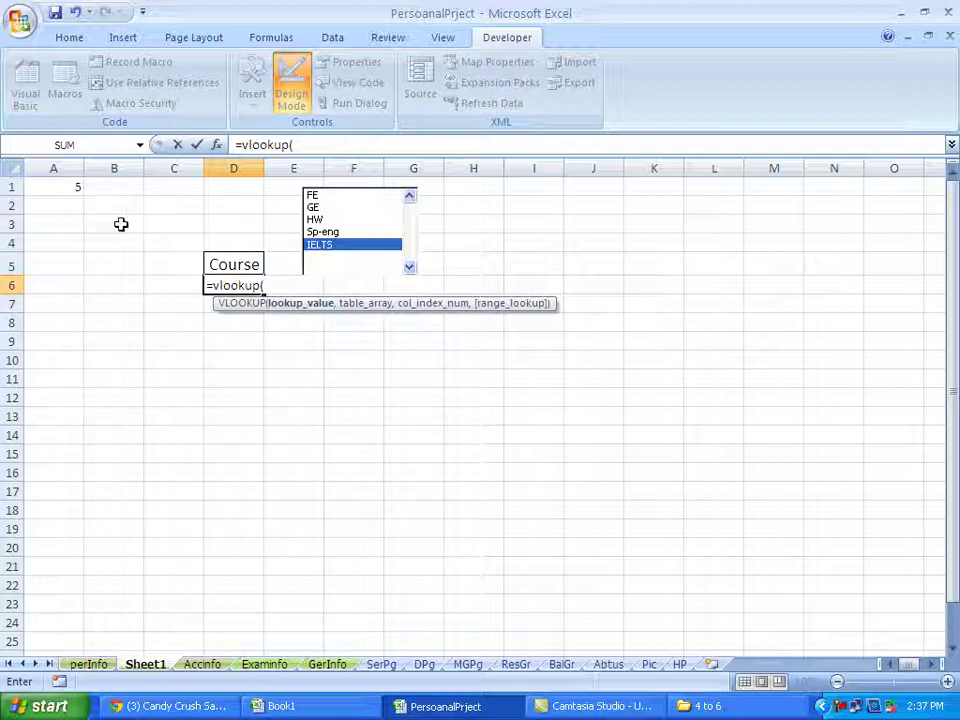
pyautogui.click(63, 187)
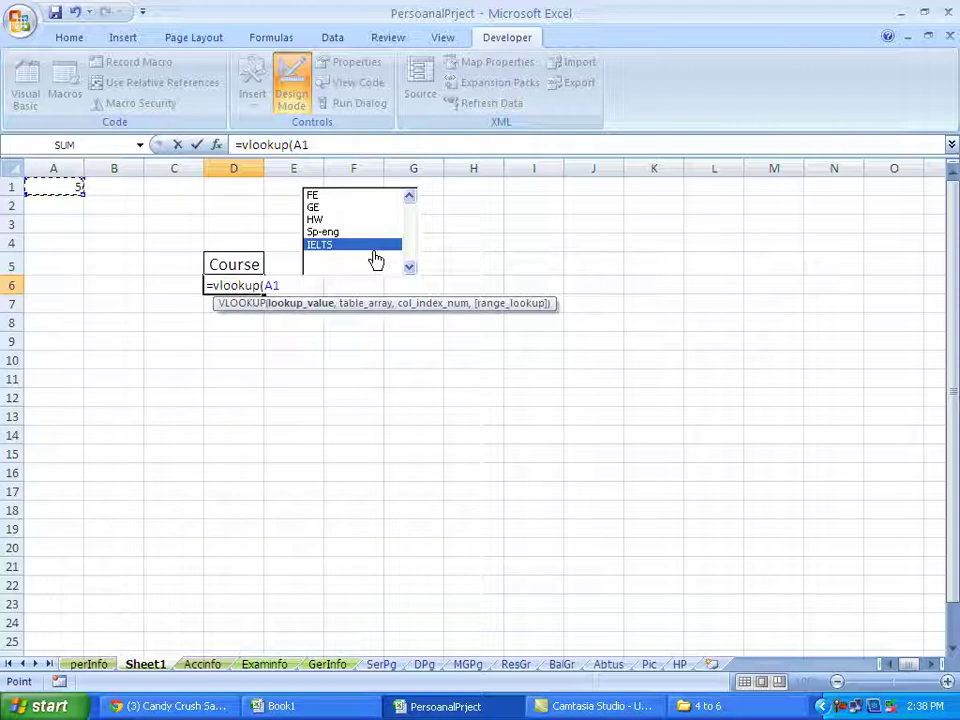
pyautogui.write(',')
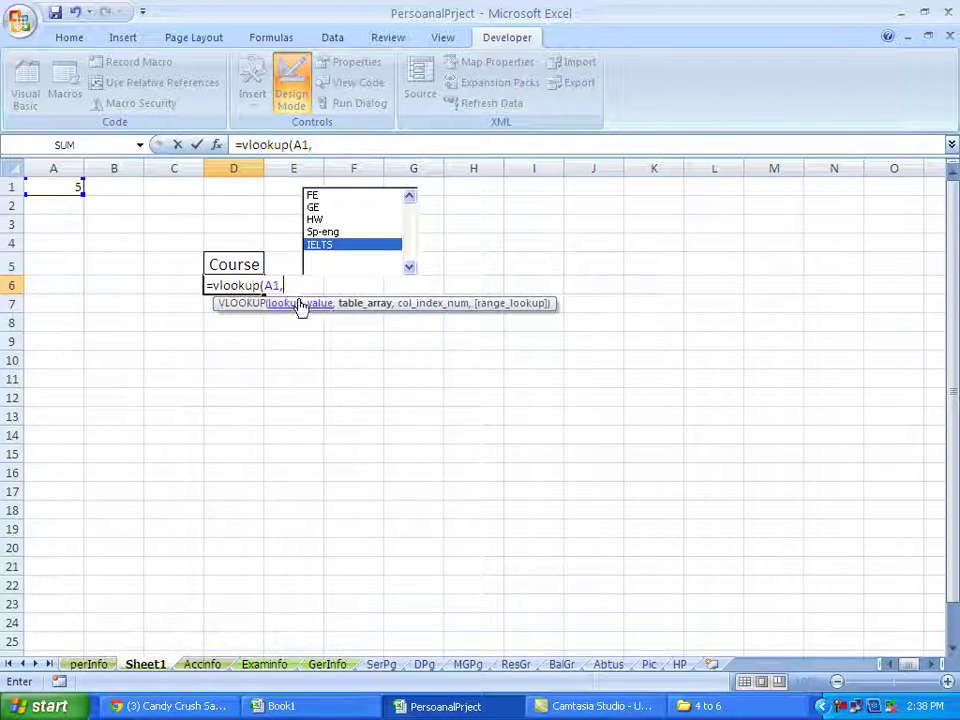
pyautogui.click(205, 665)
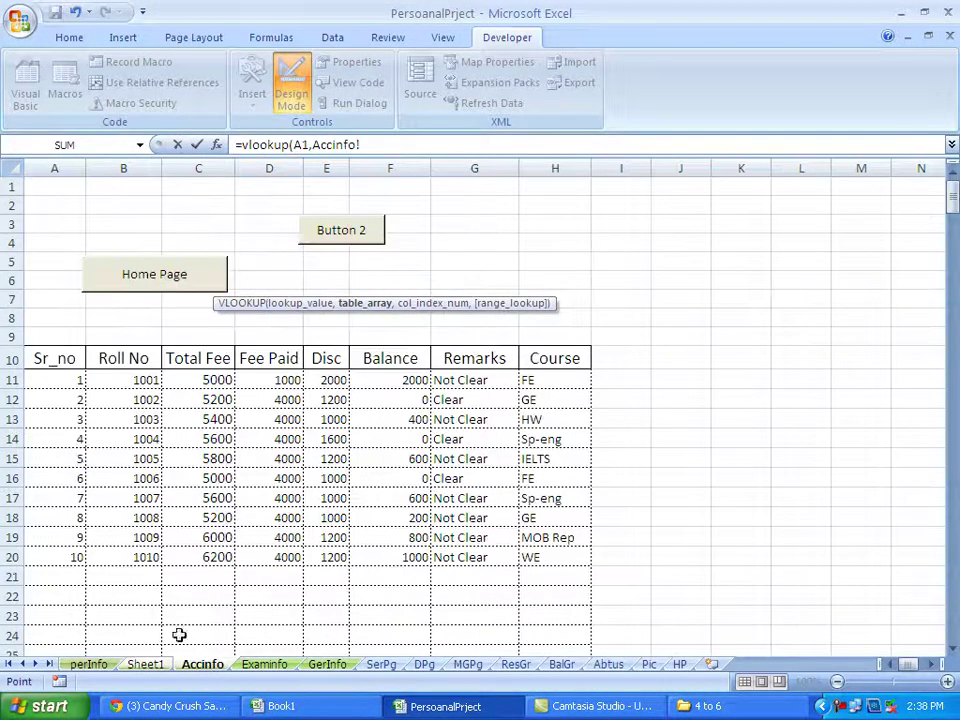
pyautogui.moveTo(66, 380)
pyautogui.mouseDown()
pyautogui.moveTo(549, 581)
pyautogui.moveTo(549, 630)
pyautogui.mouseUp()
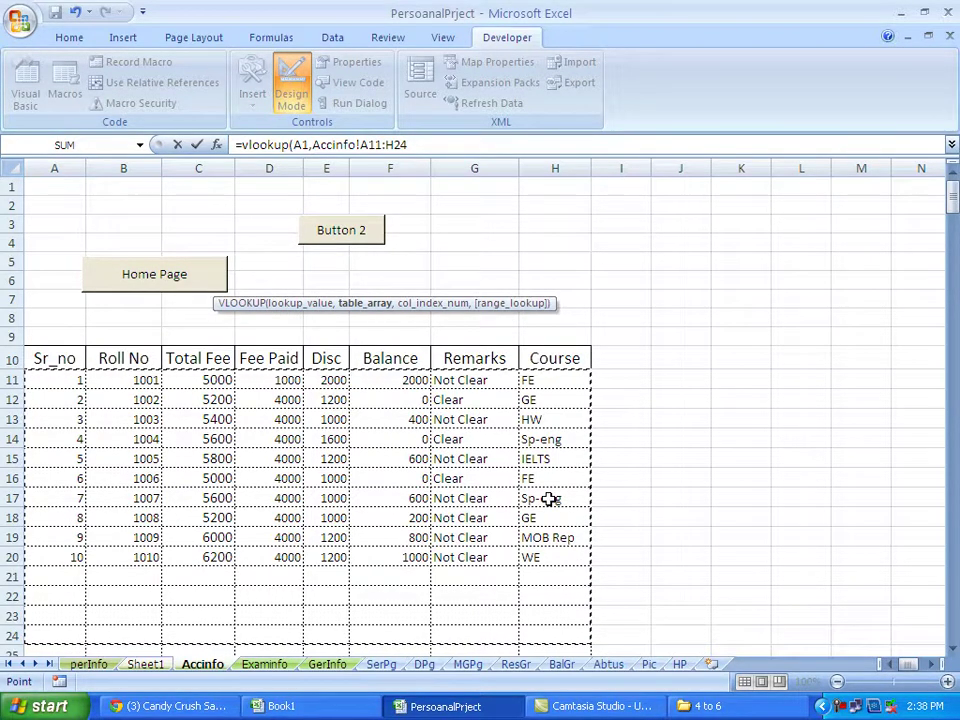
pyautogui.write(',8')
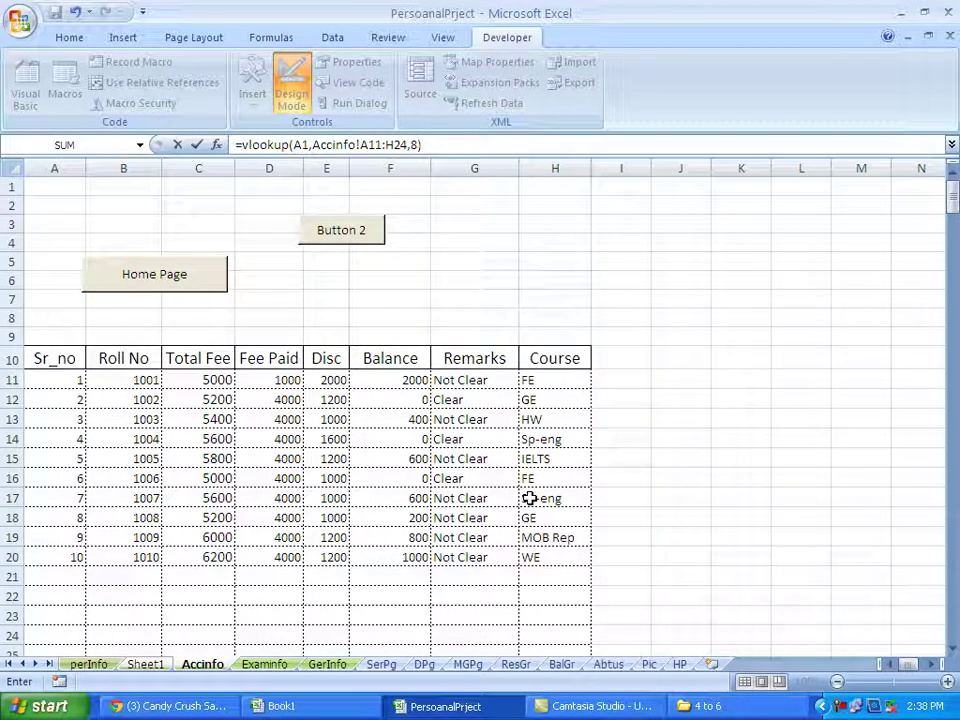
pyautogui.press('Return')
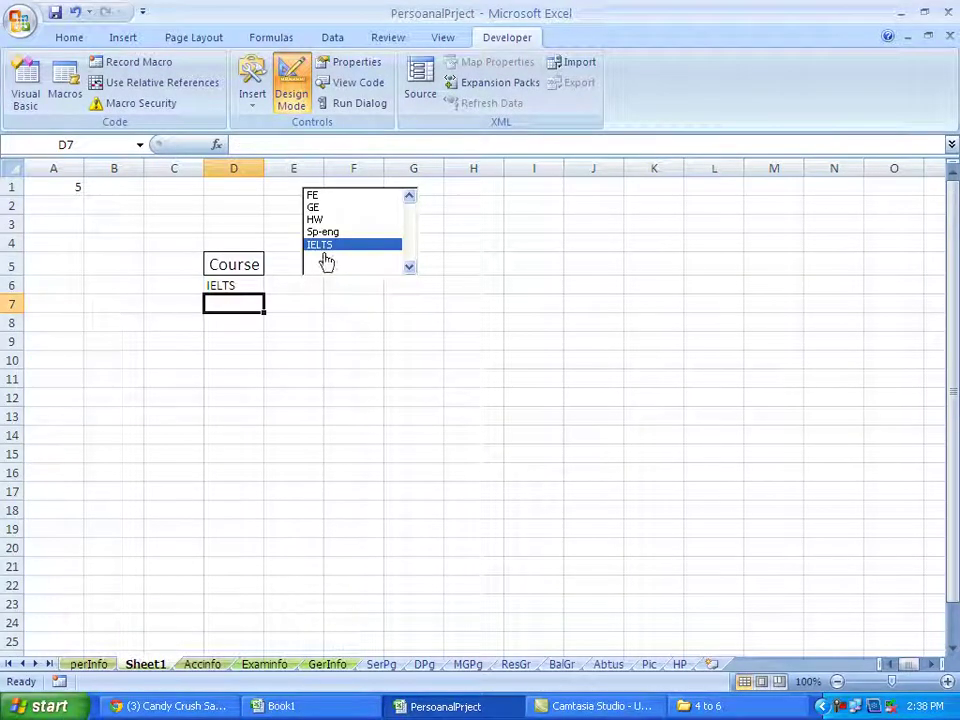
# Pick FE, GE, HW, Sp-eng and IELTS in the list box to check that D6 follows
pyautogui.click(337, 196)
pyautogui.click(340, 208)
pyautogui.click(337, 220)
pyautogui.click(337, 232)
pyautogui.click(339, 245)
pyautogui.click(333, 197)
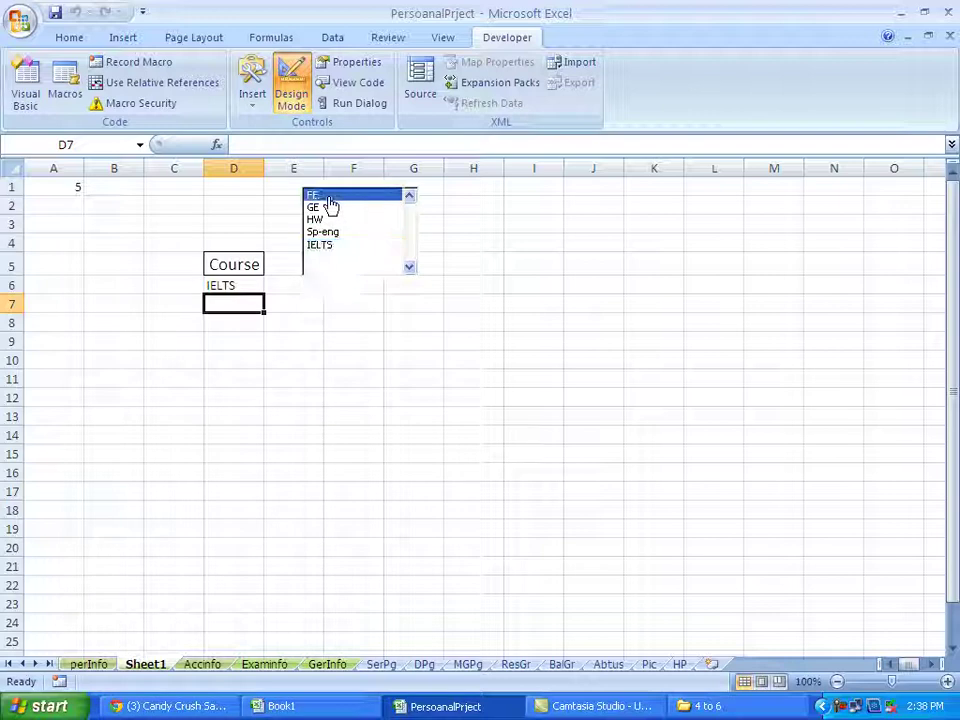
pyautogui.click(331, 207)
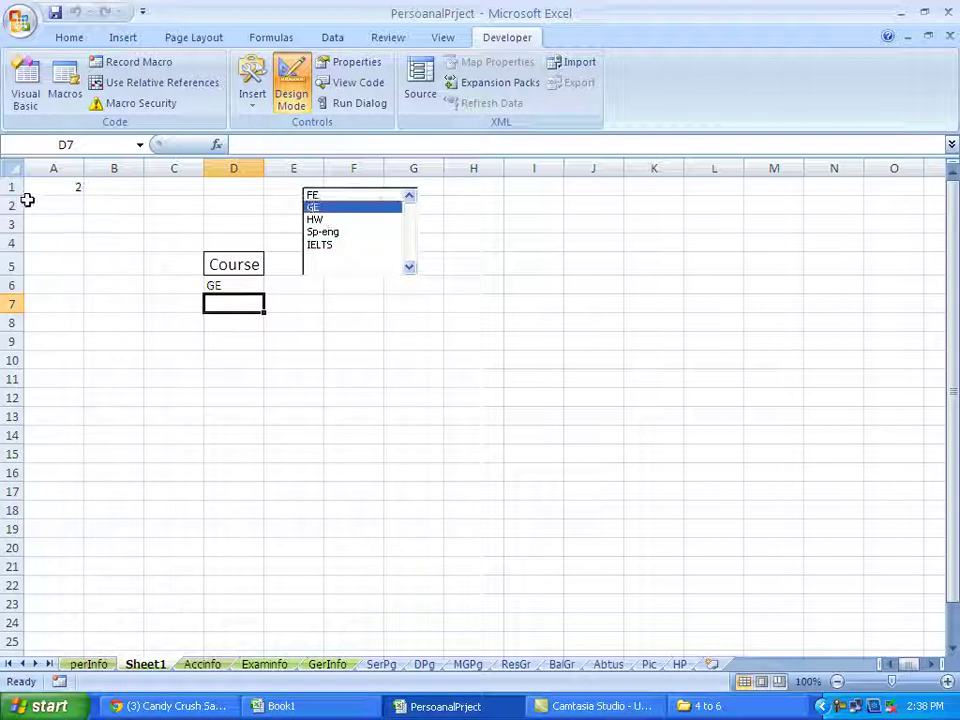
pyautogui.click(340, 220)
pyautogui.press('Down')
pyautogui.press('Down')
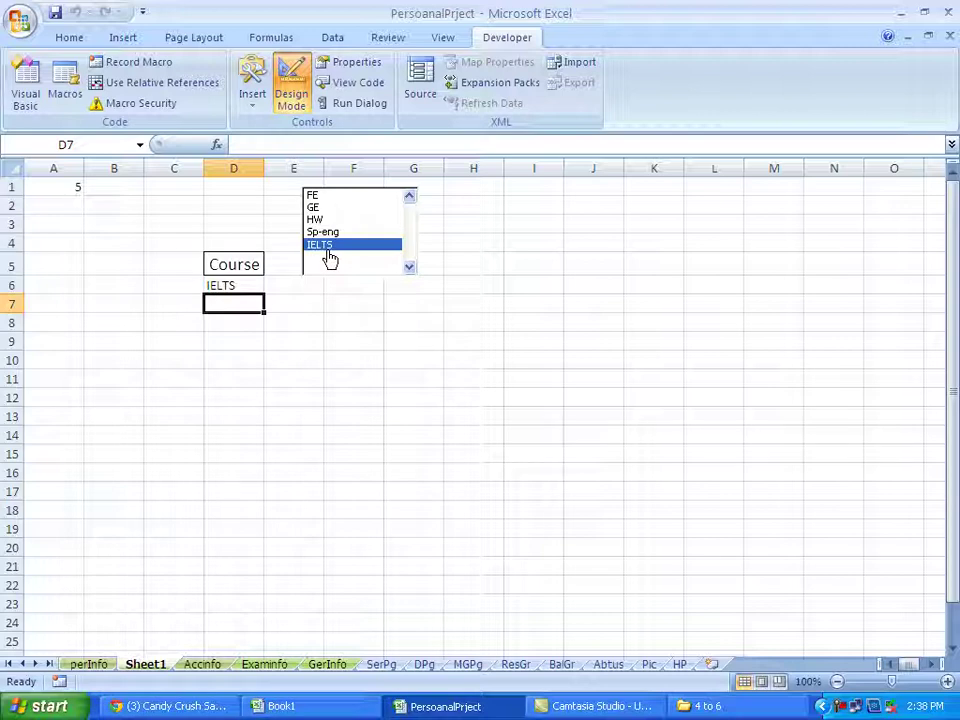
# Set the border of D5 to None via Format Cells, then select D5:D6 and choose FE
pyautogui.click(226, 262)
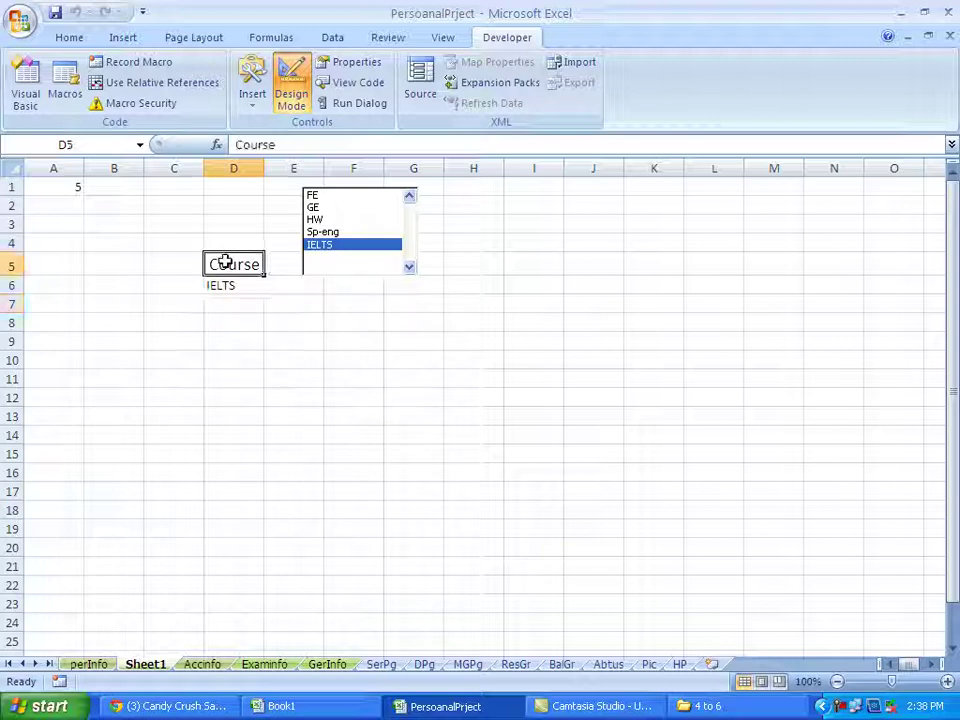
pyautogui.hotkey('ctrl', '1')
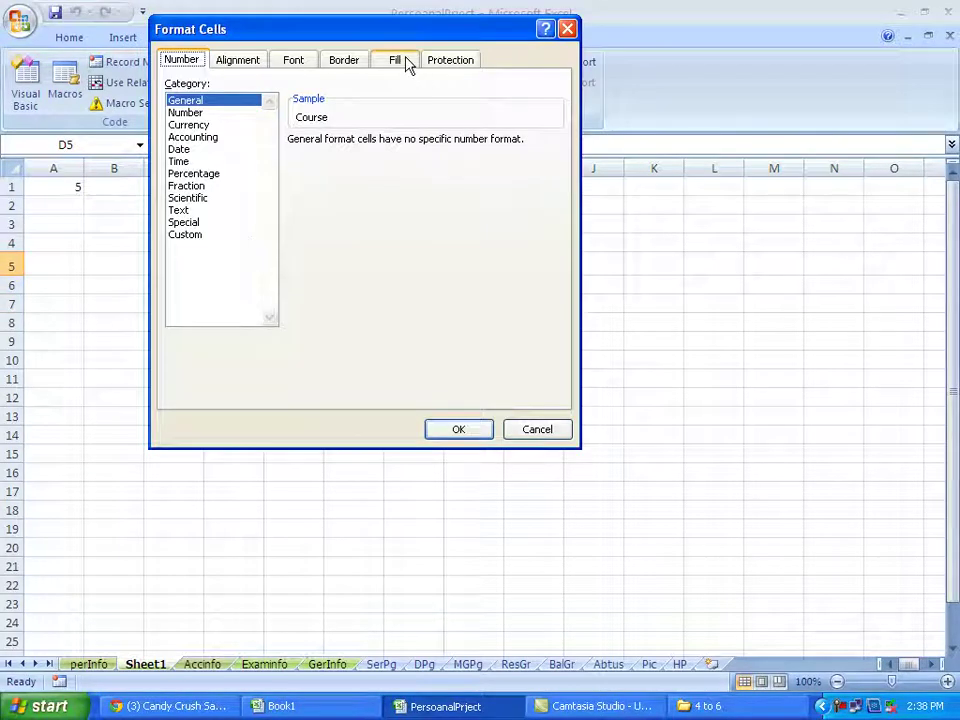
pyautogui.click(344, 60)
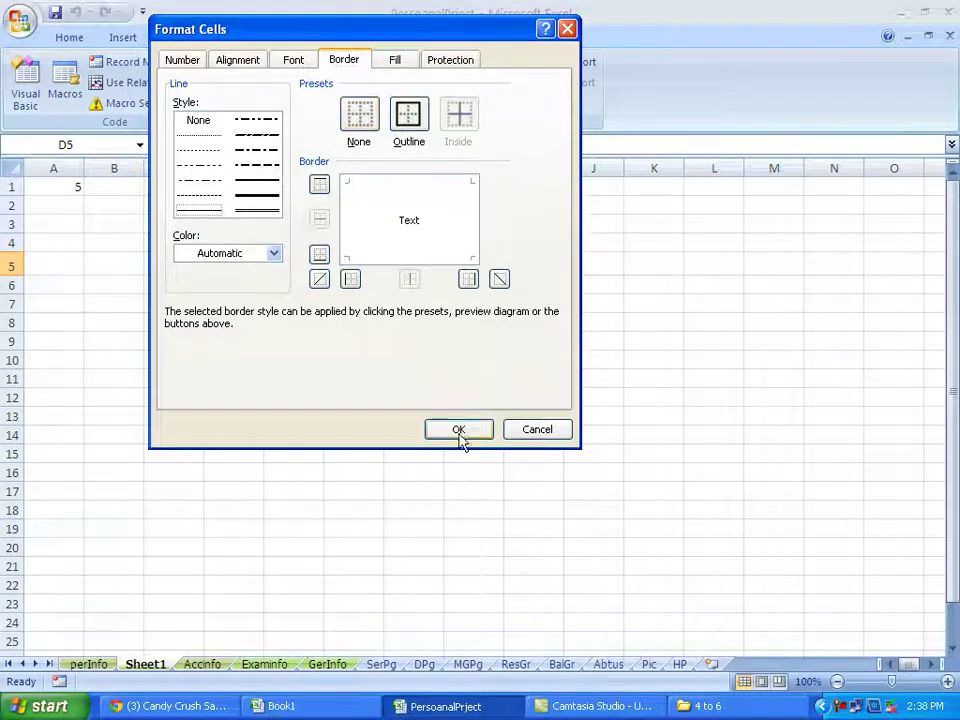
pyautogui.click(458, 430)
pyautogui.click(318, 473)
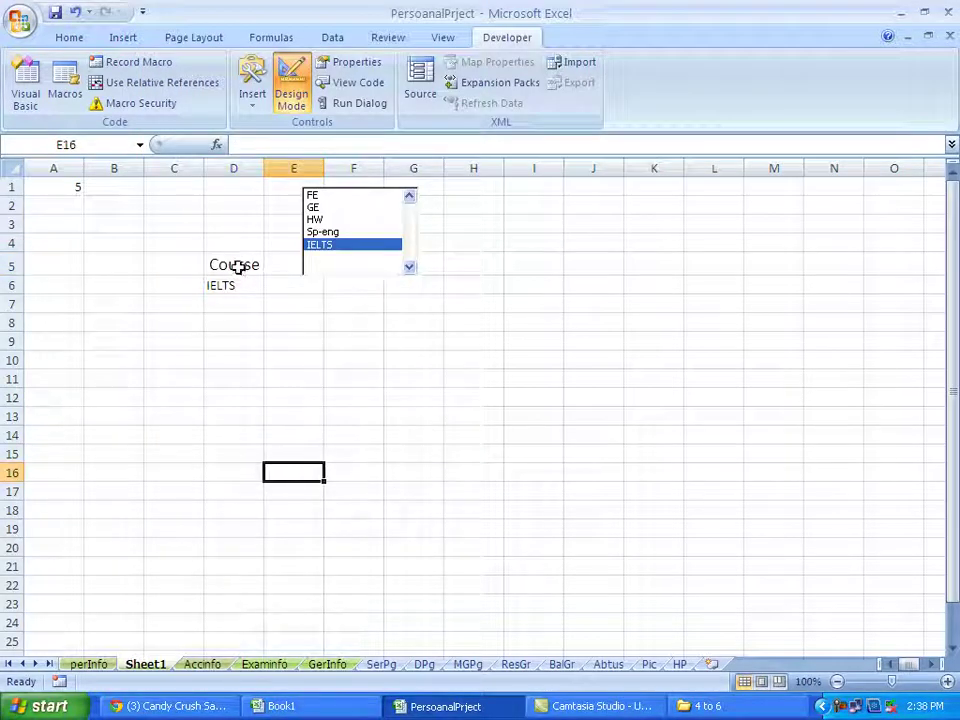
pyautogui.moveTo(238, 267); pyautogui.dragTo(236, 284)
pyautogui.click(330, 196)
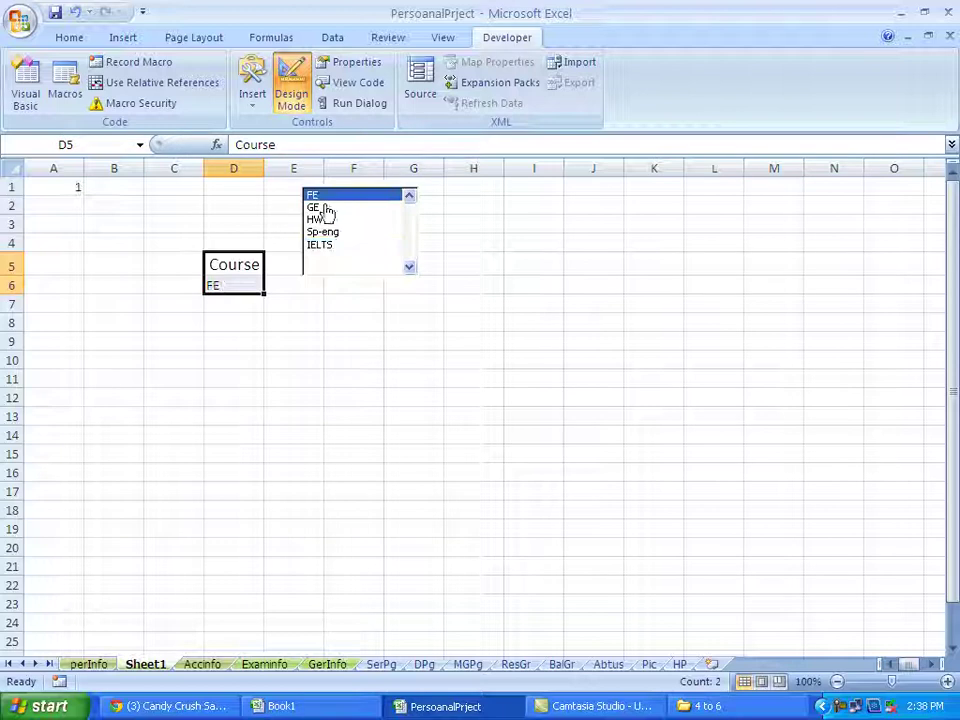
# In Macro Security, enable all macros and trust access to the VBA project
pyautogui.click(145, 103)
pyautogui.click(265, 248)
pyautogui.click(320, 194)
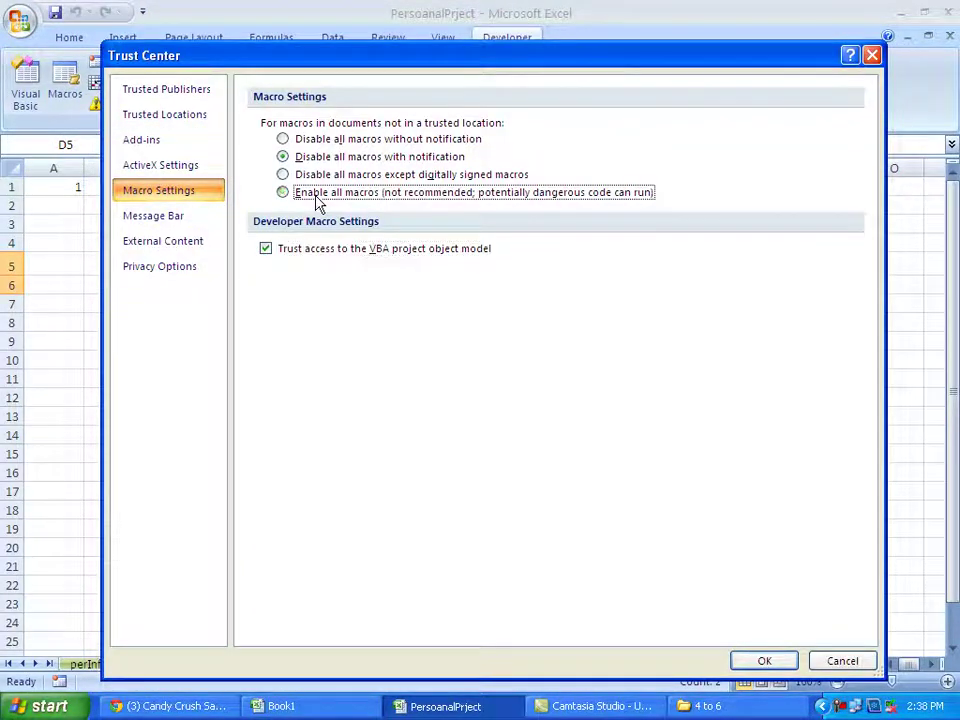
pyautogui.click(764, 661)
# Select A7 and start recording a new macro as Macro2
pyautogui.click(259, 411)
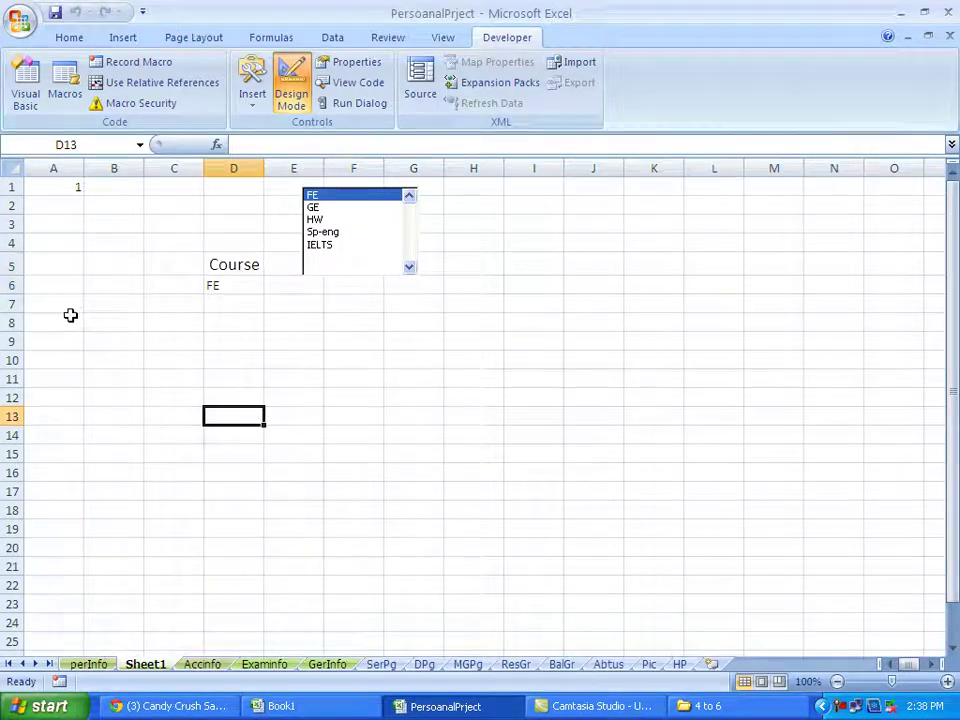
pyautogui.click(67, 308)
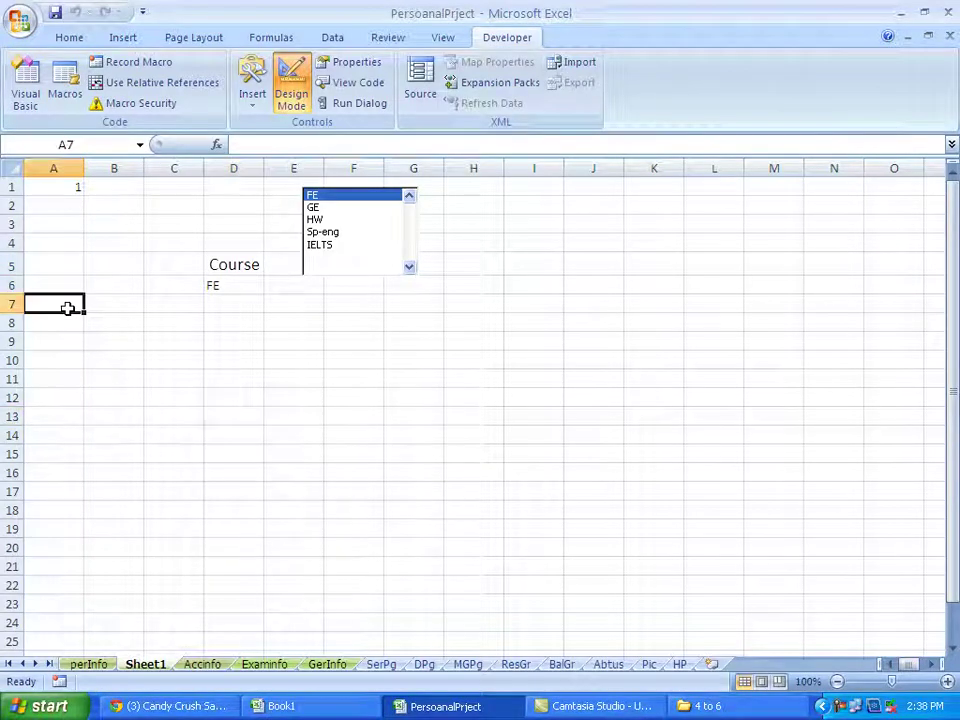
pyautogui.click(122, 66)
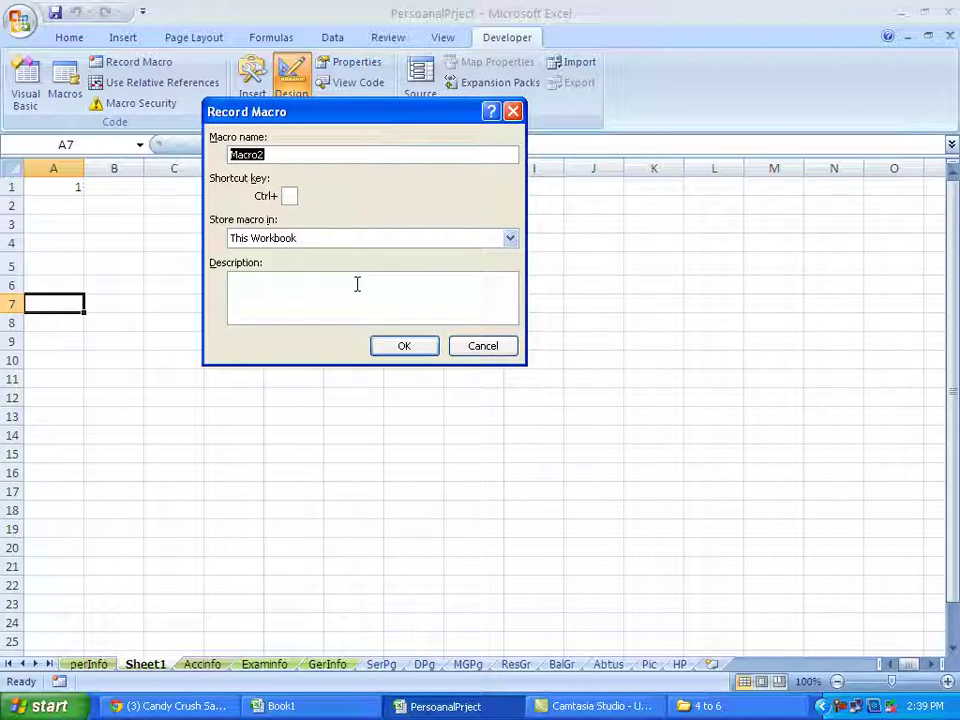
pyautogui.click(389, 345)
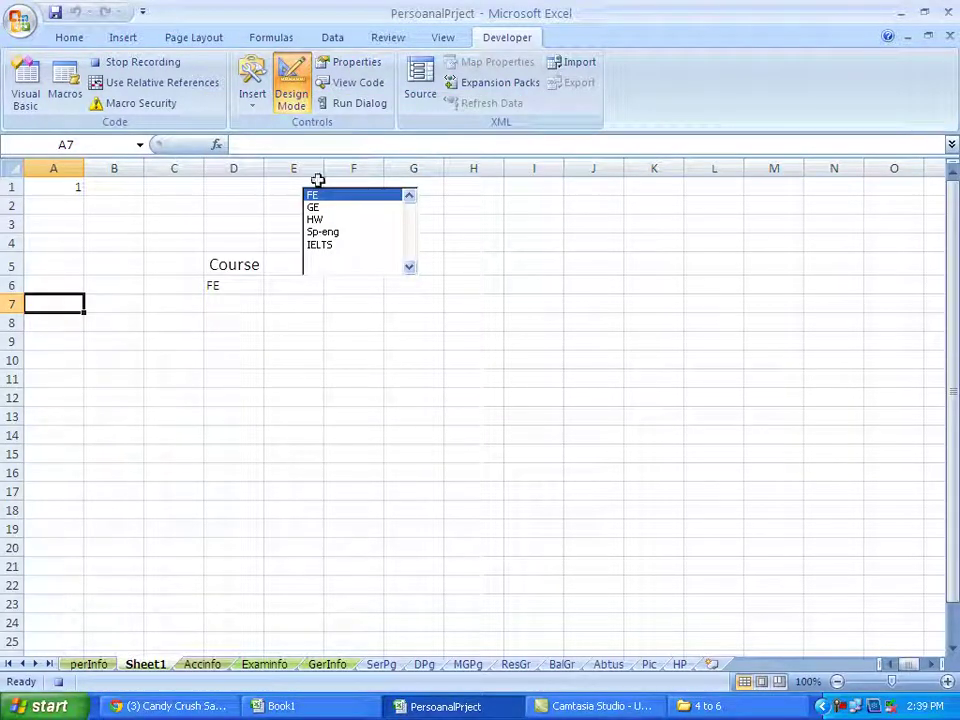
# Open Advanced Filter with list range Accinfo!A10:H22 and criteria Sheet1!D5:D6
pyautogui.click(346, 44)
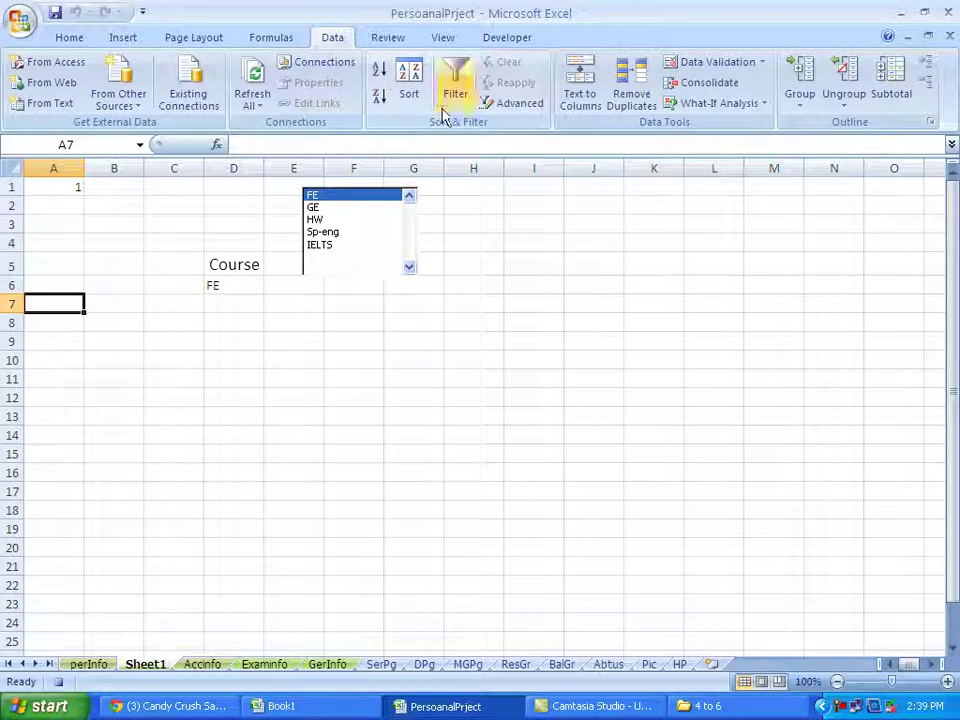
pyautogui.click(518, 113)
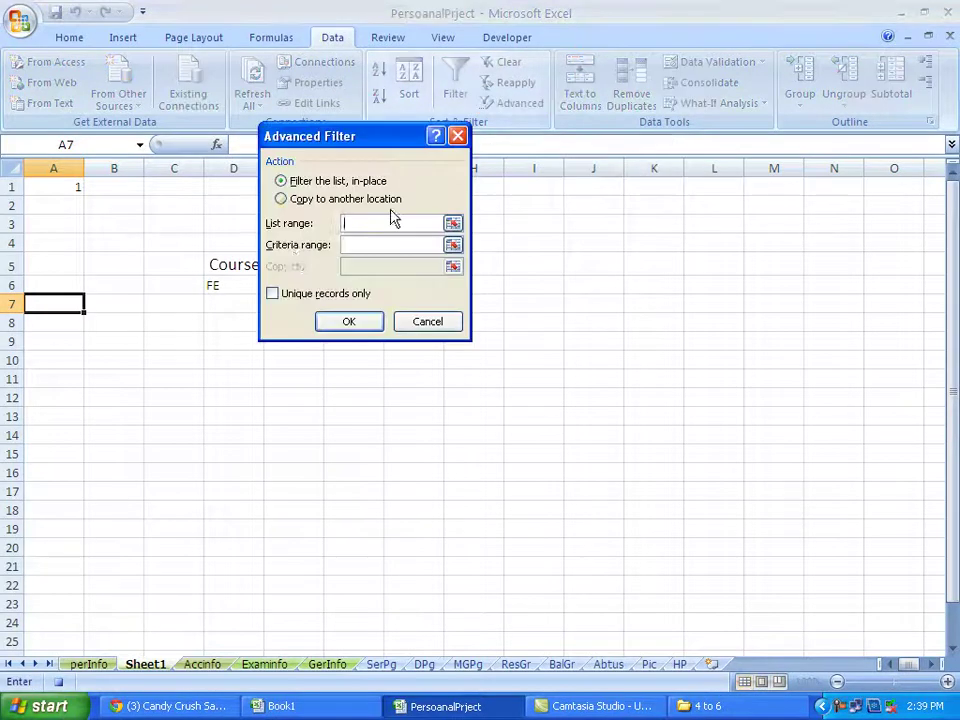
pyautogui.click(200, 664)
pyautogui.moveTo(62, 368); pyautogui.dragTo(543, 604)
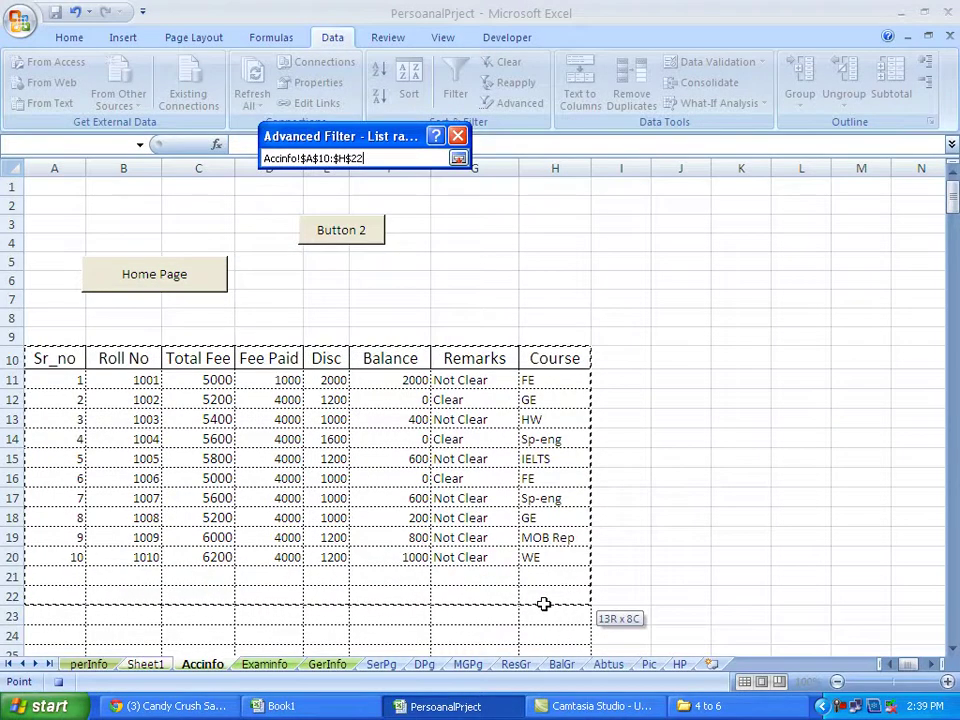
pyautogui.click(364, 244)
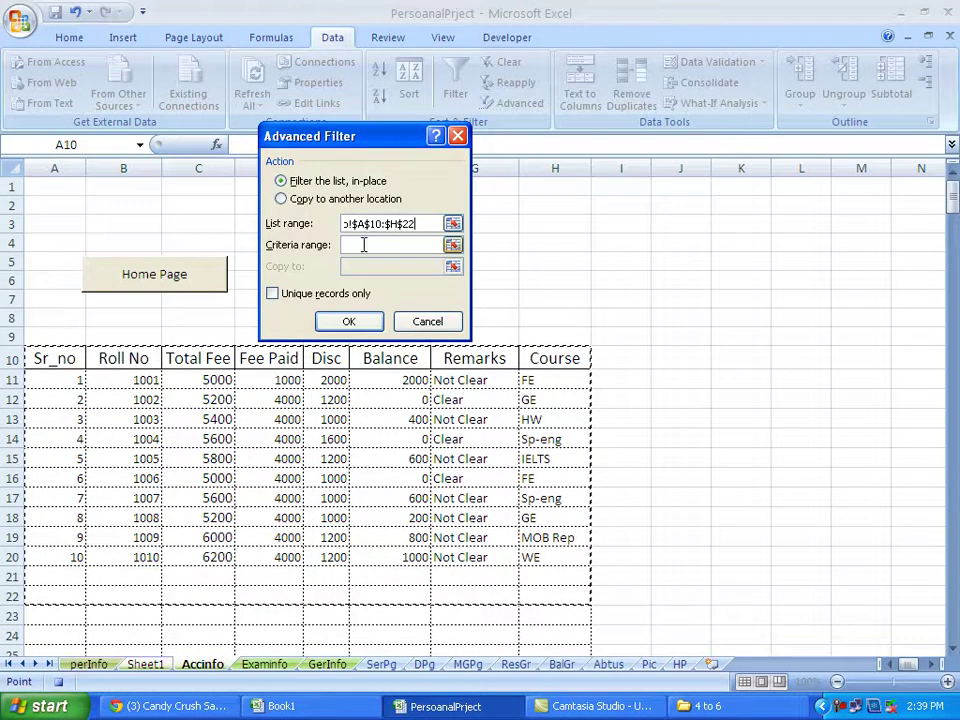
pyautogui.hotkey('ctrl', 'pageup')
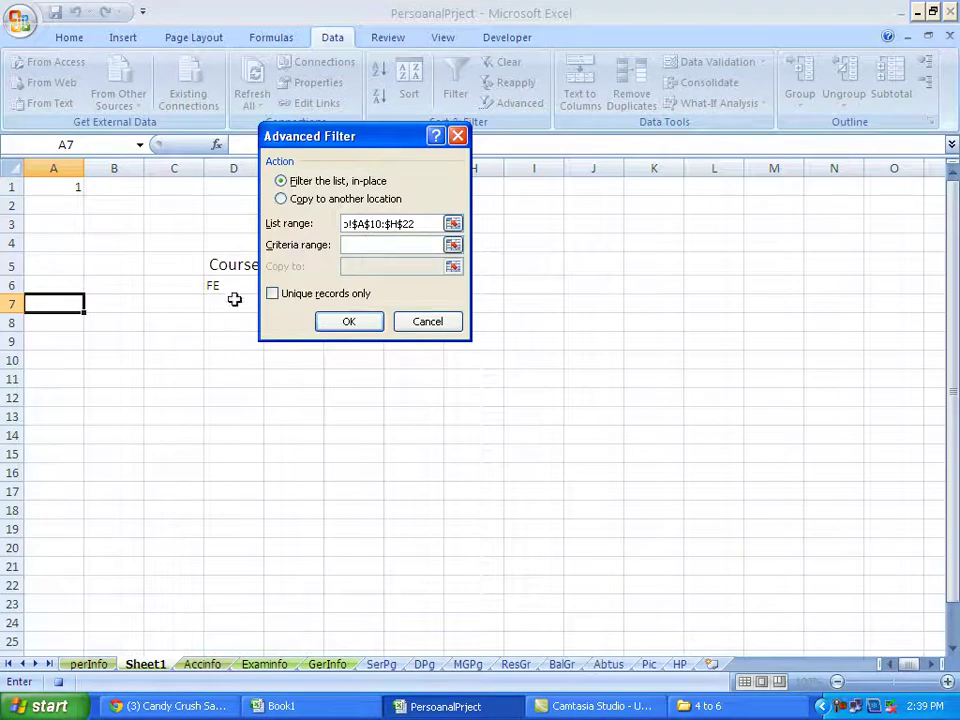
pyautogui.moveTo(221, 266); pyautogui.dragTo(222, 279)
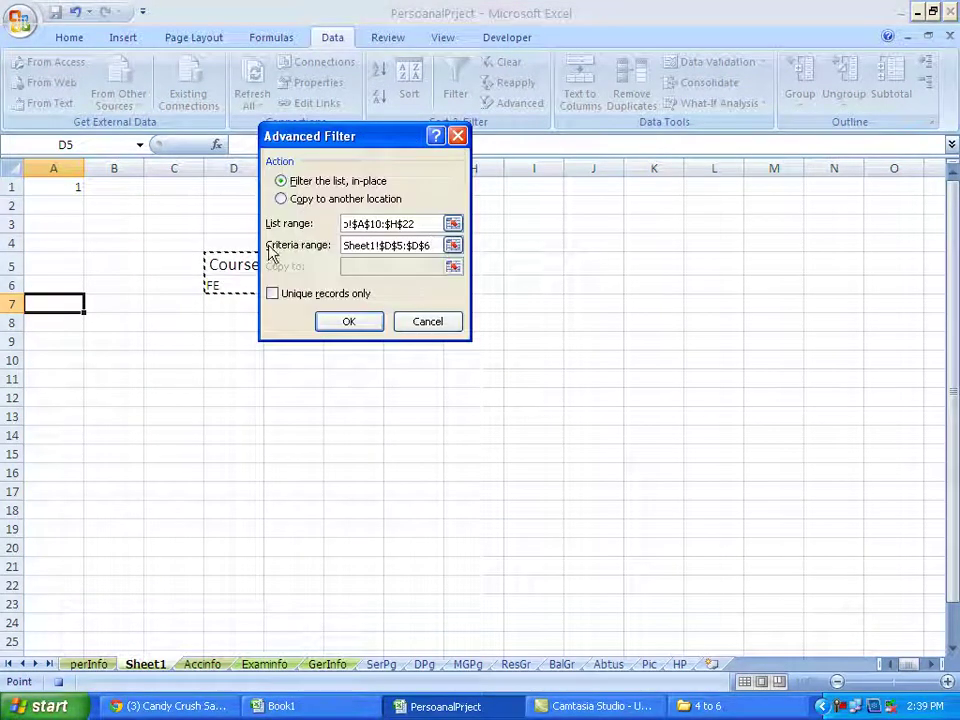
# Set copy-to location Sheet1!A7:H7 with Unique records only and apply the filter
pyautogui.click(298, 205)
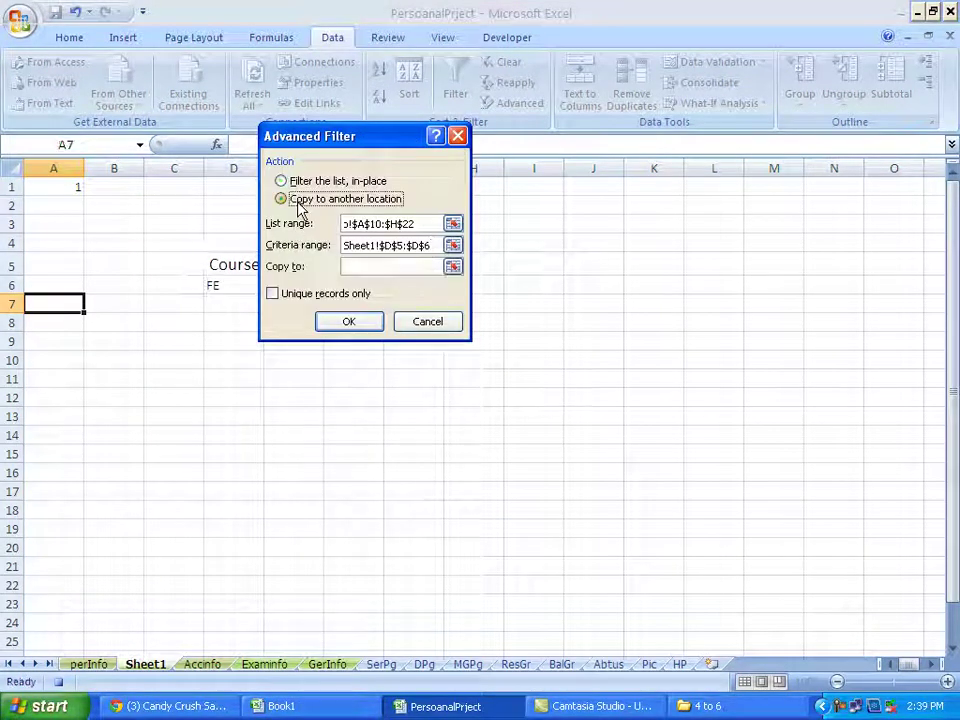
pyautogui.click(352, 265)
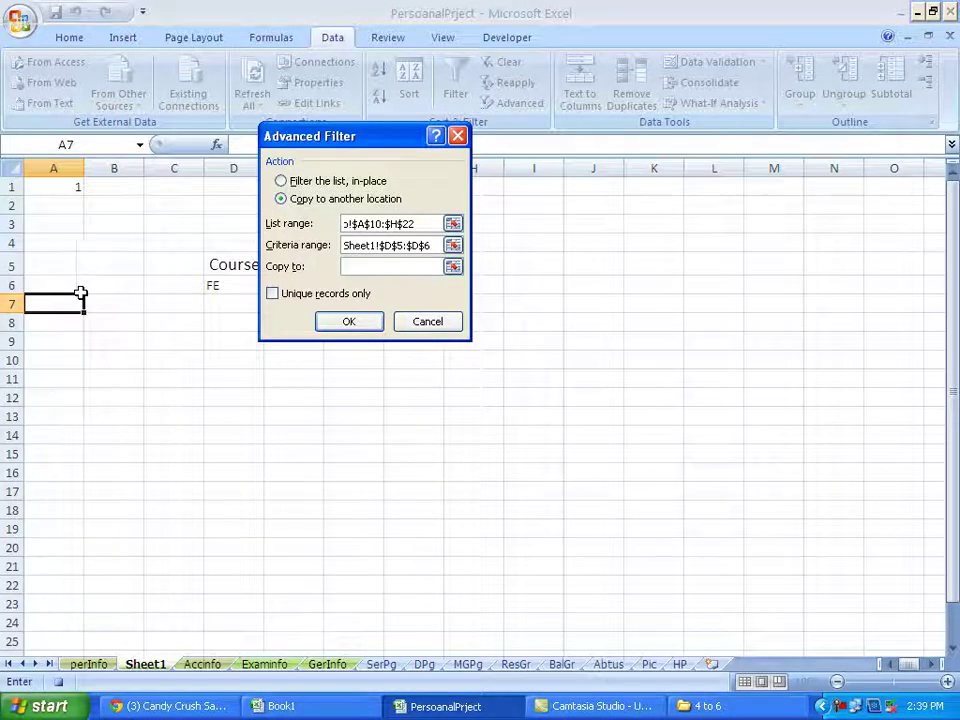
pyautogui.moveTo(71, 304); pyautogui.dragTo(451, 303)
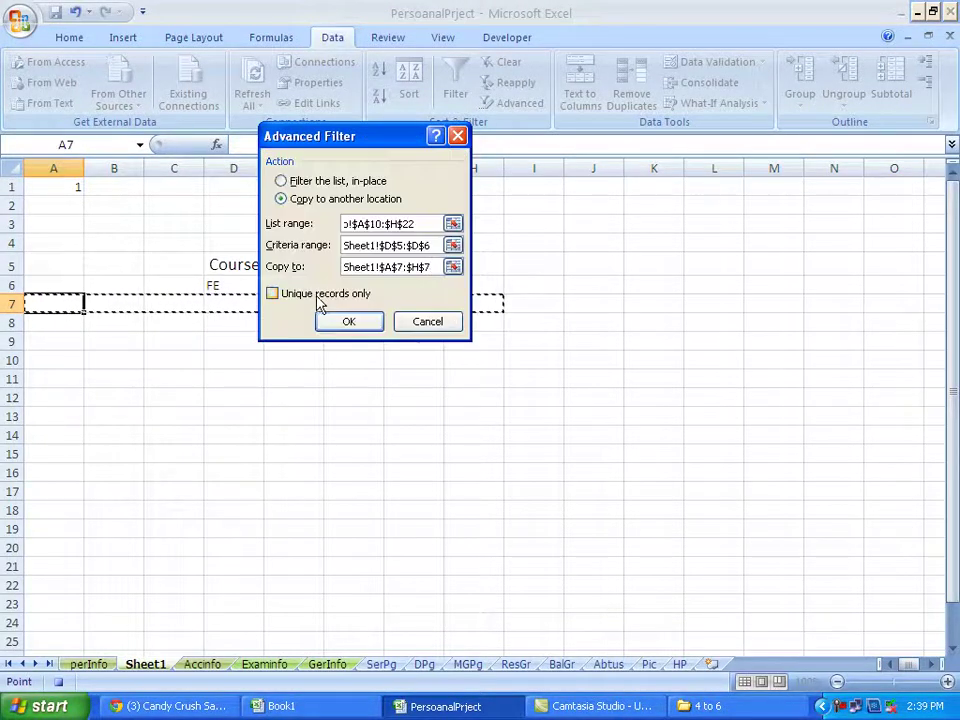
pyautogui.click(316, 298)
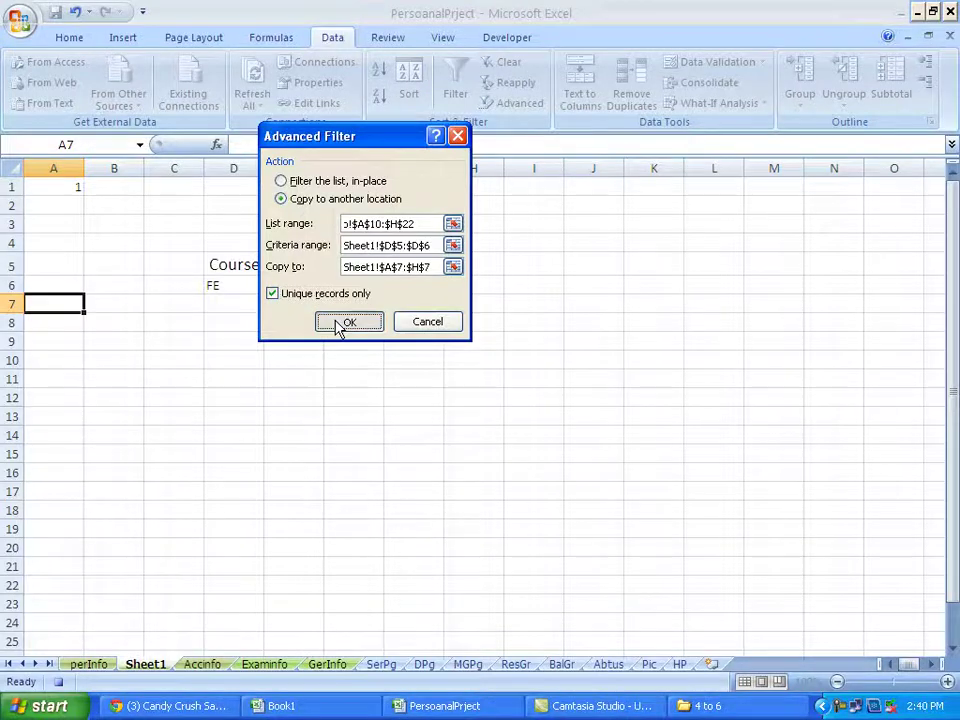
pyautogui.click(343, 321)
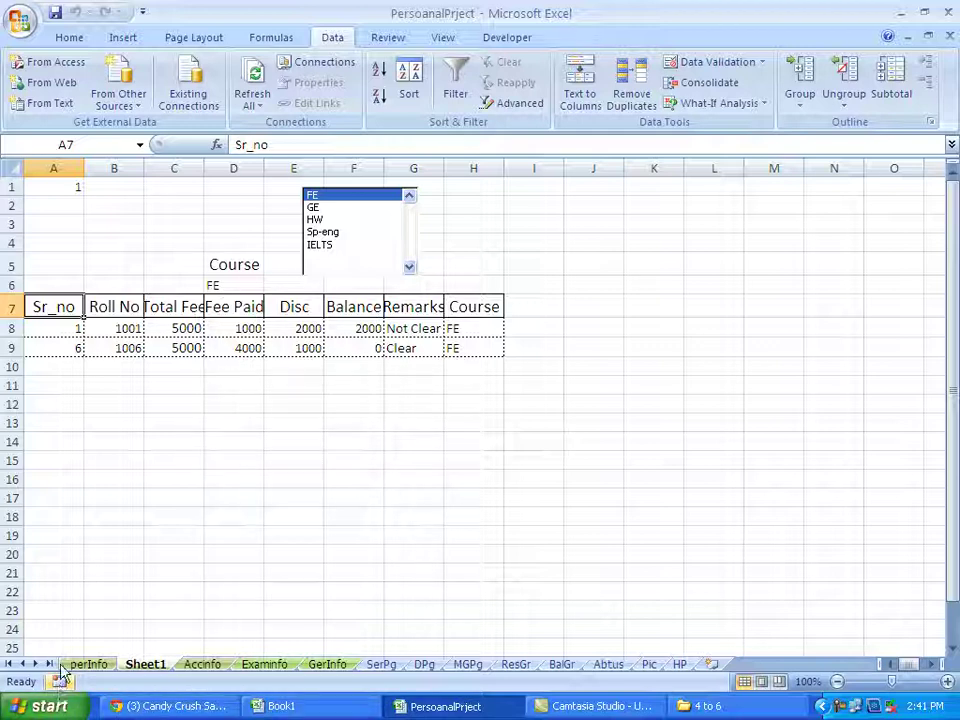
# Assign Macro2 to the course list box through Assign Macro, then deselect it
pyautogui.rightClick(355, 234)
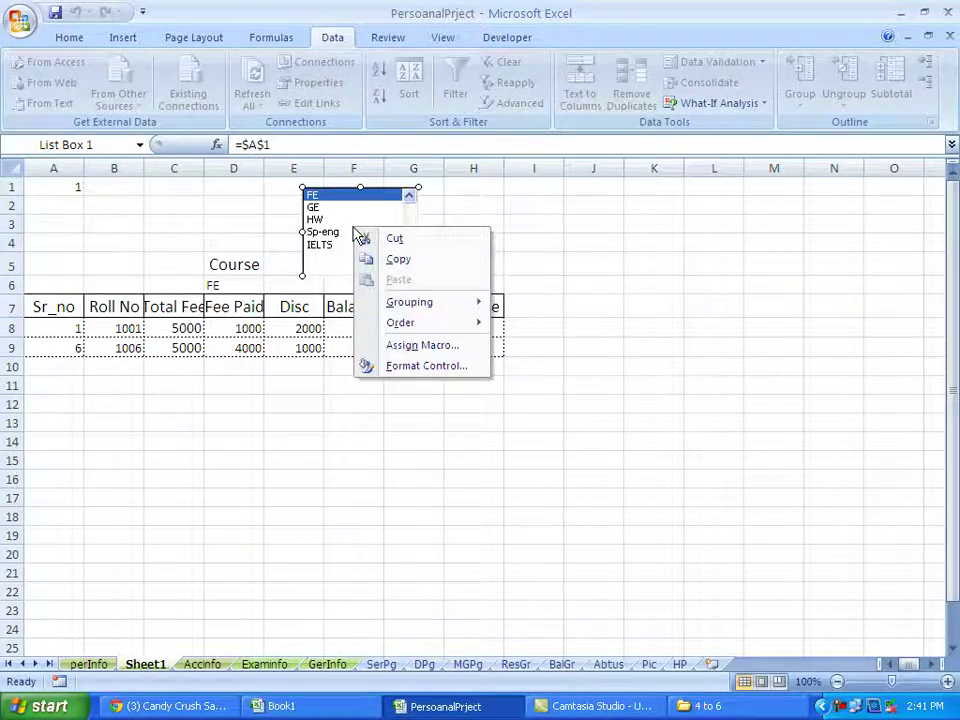
pyautogui.click(411, 350)
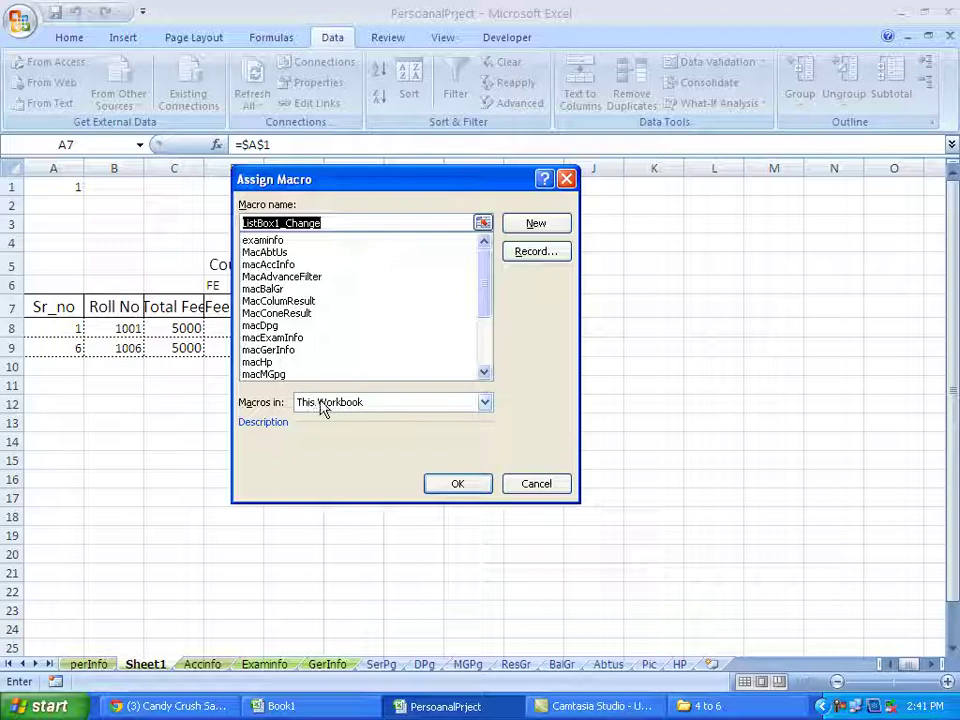
pyautogui.moveTo(484, 274); pyautogui.dragTo(481, 322)
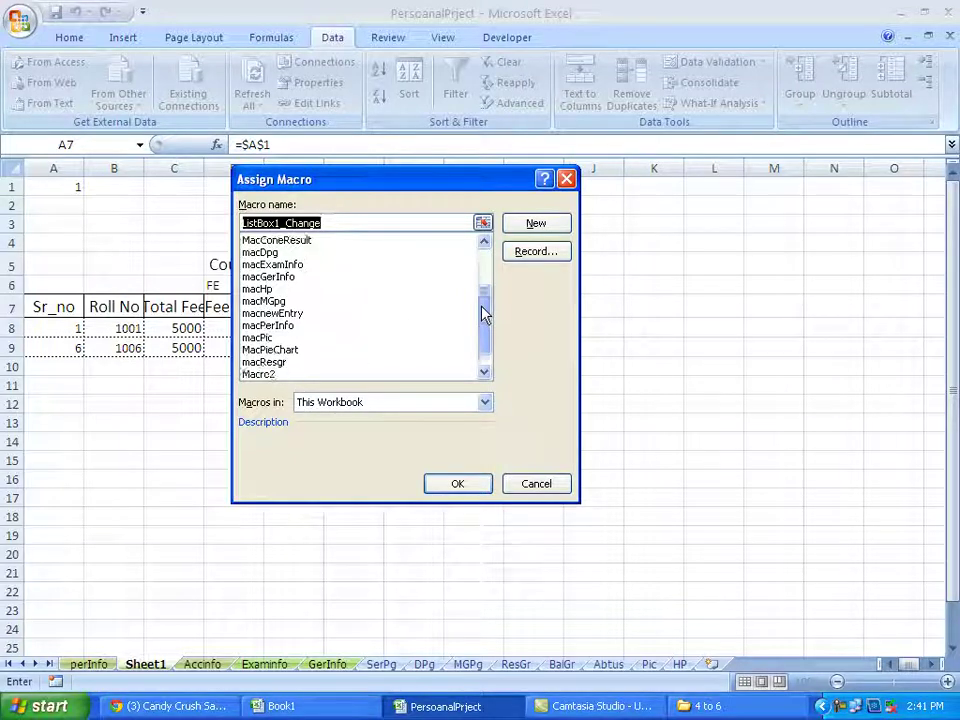
pyautogui.click(277, 350)
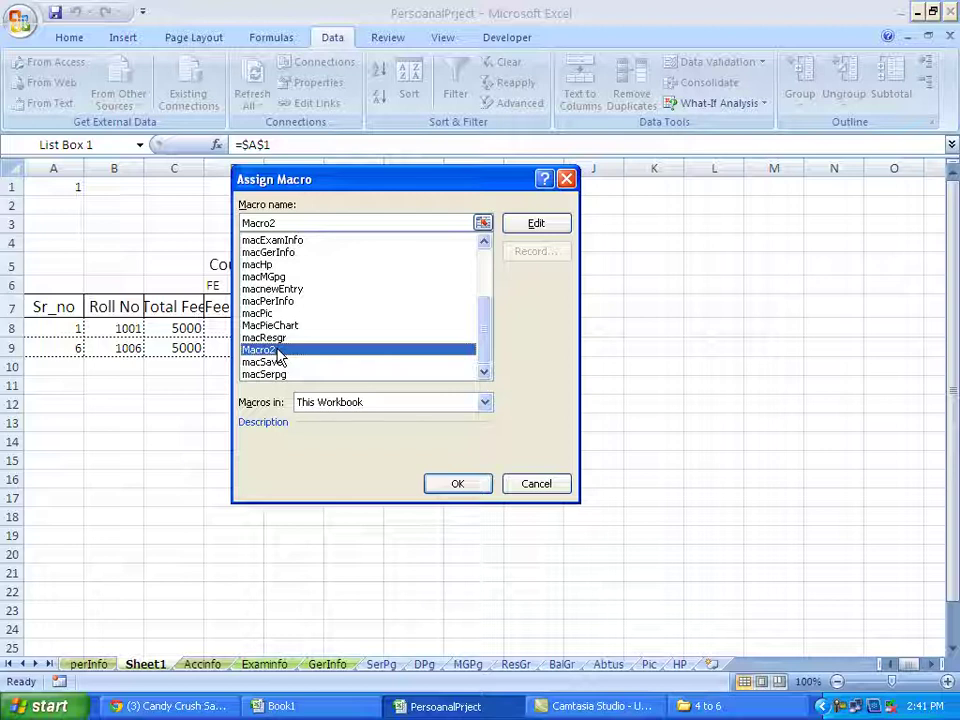
pyautogui.click(431, 487)
pyautogui.click(281, 458)
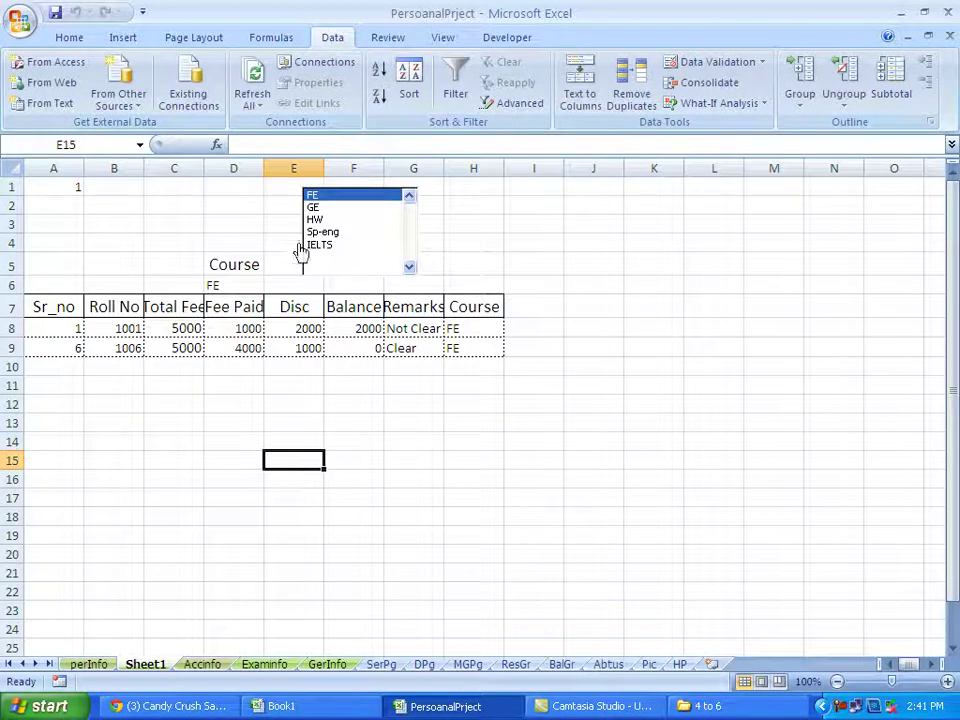
# Select A7, then pick GE, HW, Sp-eng and finally IELTS in the course list box
pyautogui.click(75, 309)
pyautogui.click(336, 208)
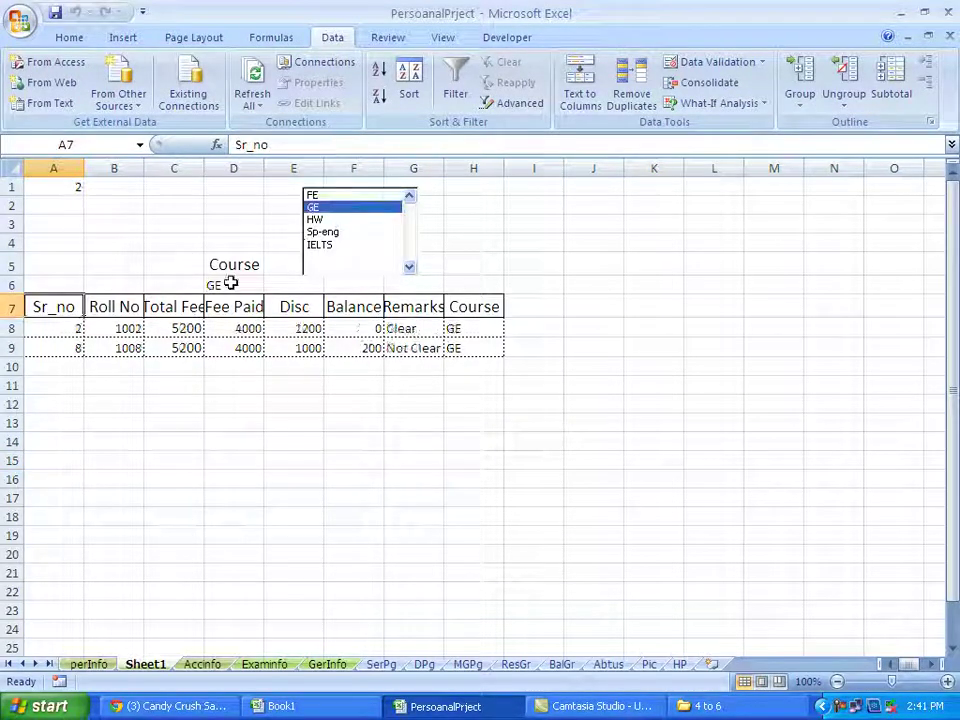
pyautogui.click(316, 219)
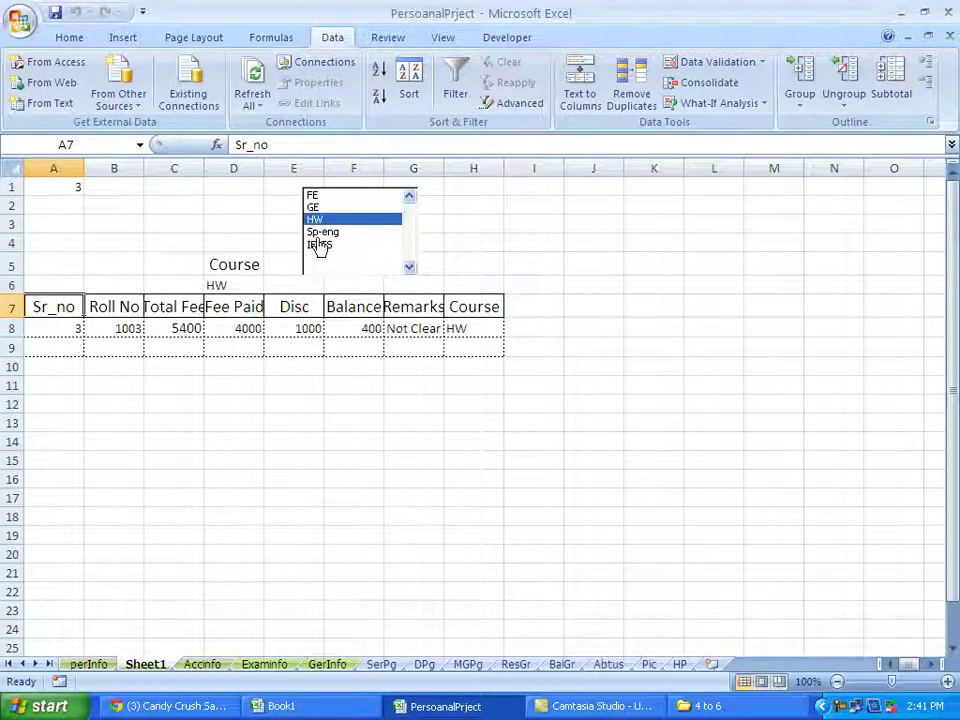
pyautogui.click(320, 232)
pyautogui.click(320, 245)
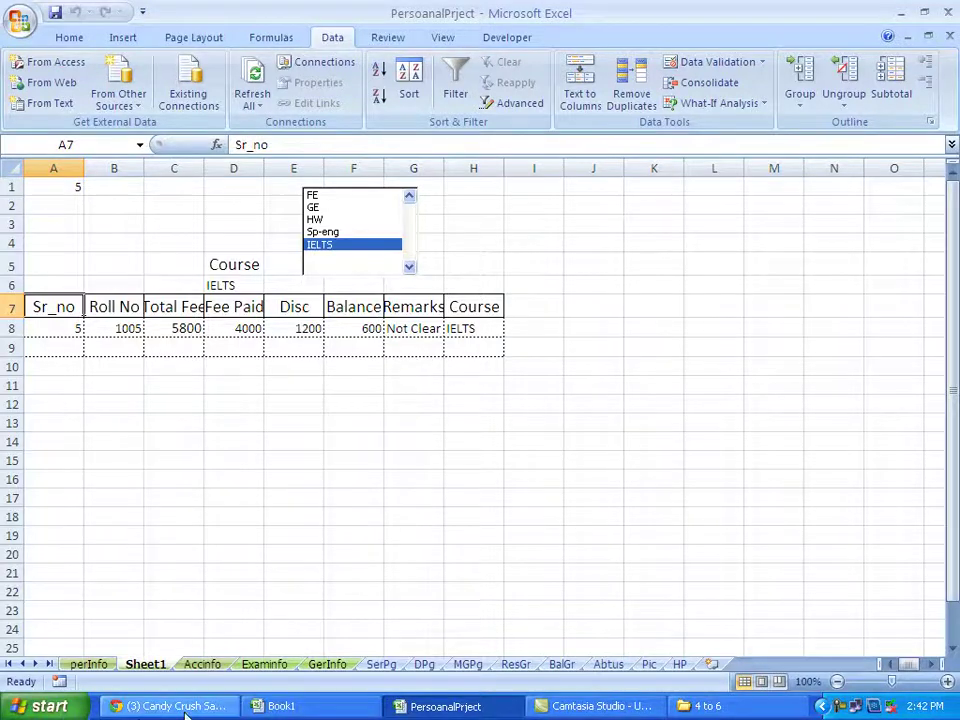
# On the Accinfo sheet, turn on filtering for the Course entries H10:H22
pyautogui.click(196, 667)
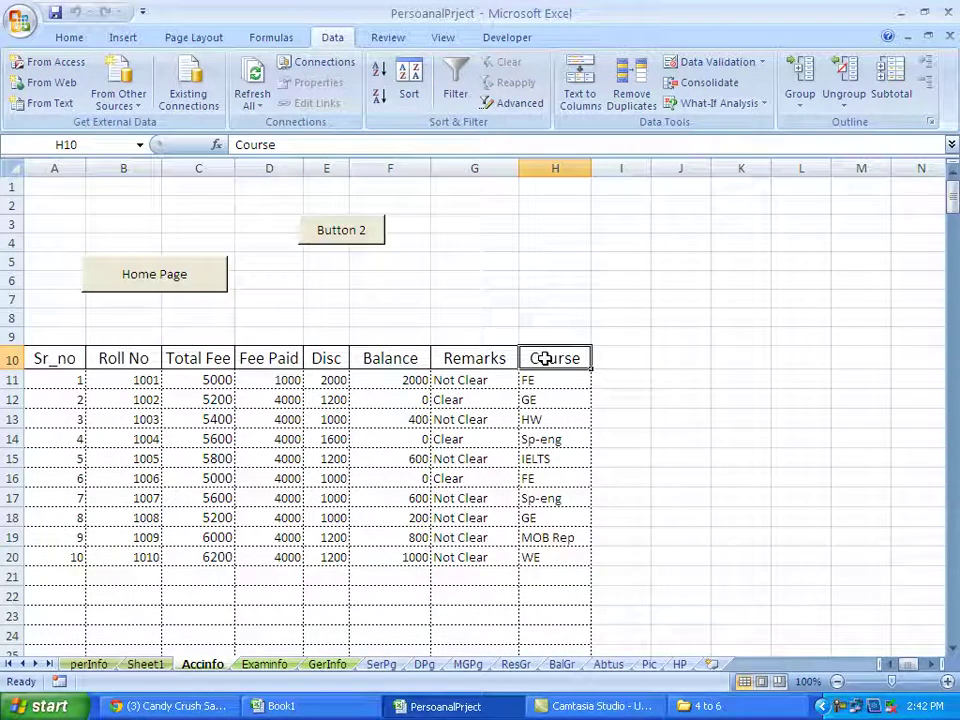
pyautogui.click(455, 90)
pyautogui.click(455, 90)
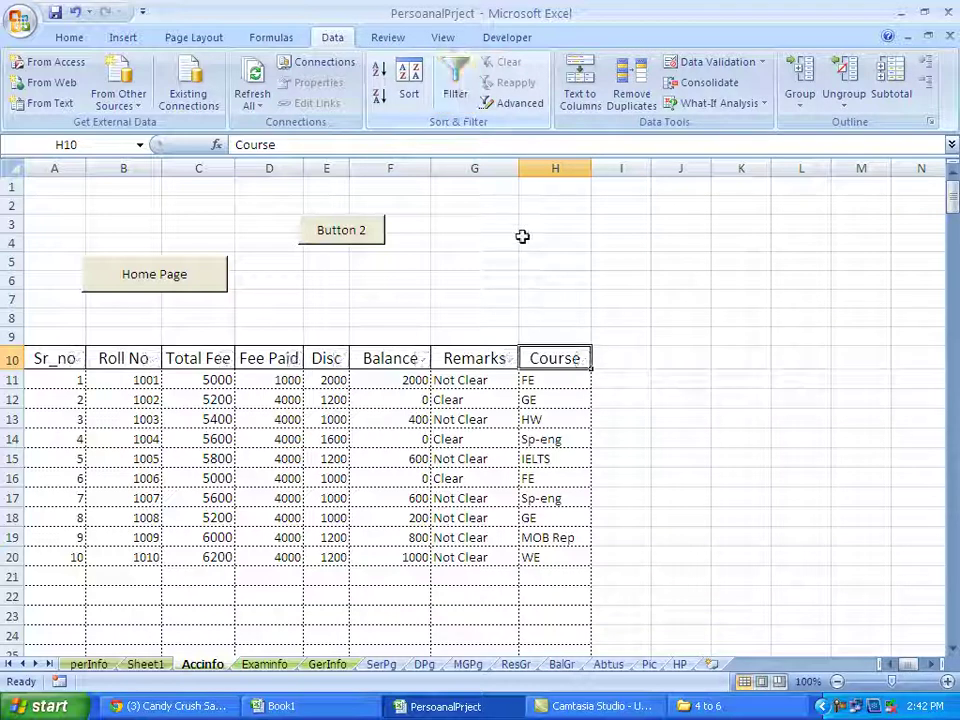
pyautogui.moveTo(553, 356); pyautogui.dragTo(555, 596)
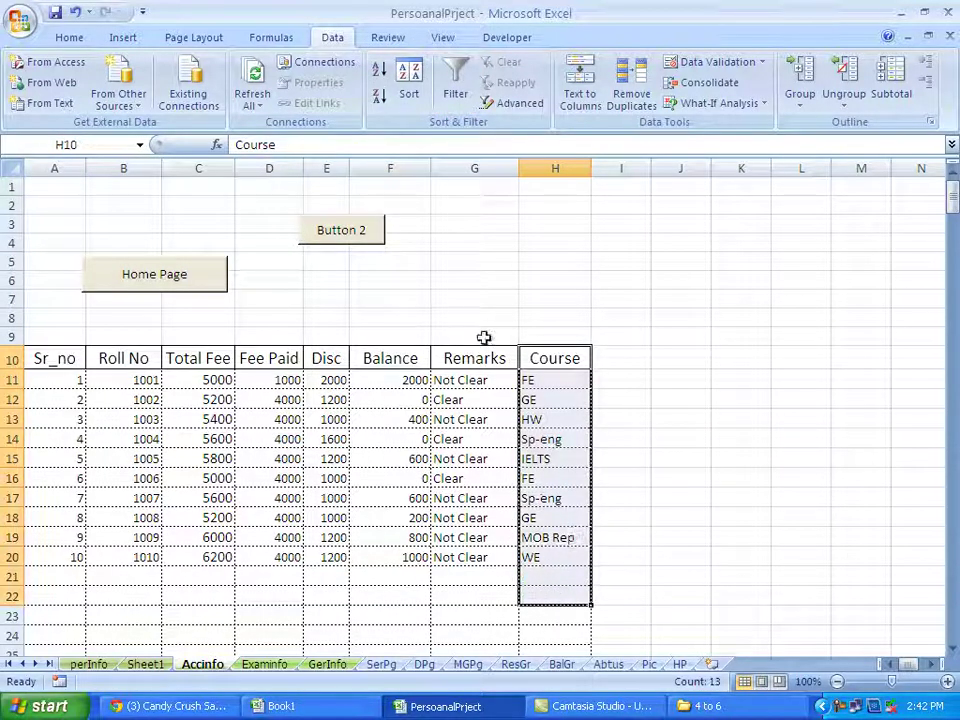
pyautogui.click(455, 88)
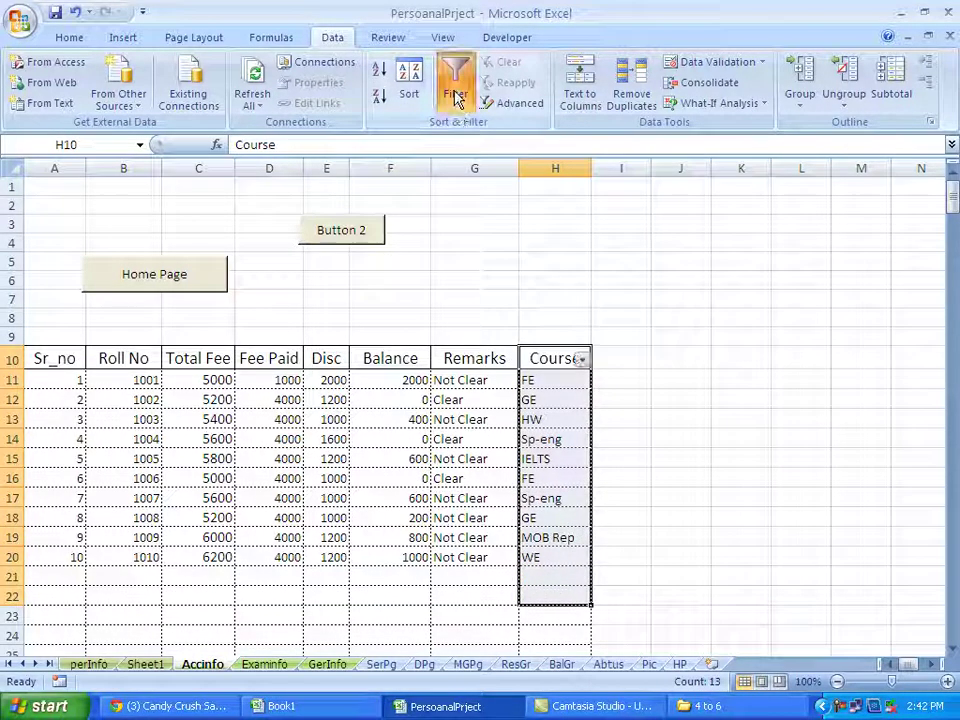
# Filter the Course column to show only the GE rows
pyautogui.click(553, 381)
pyautogui.click(581, 358)
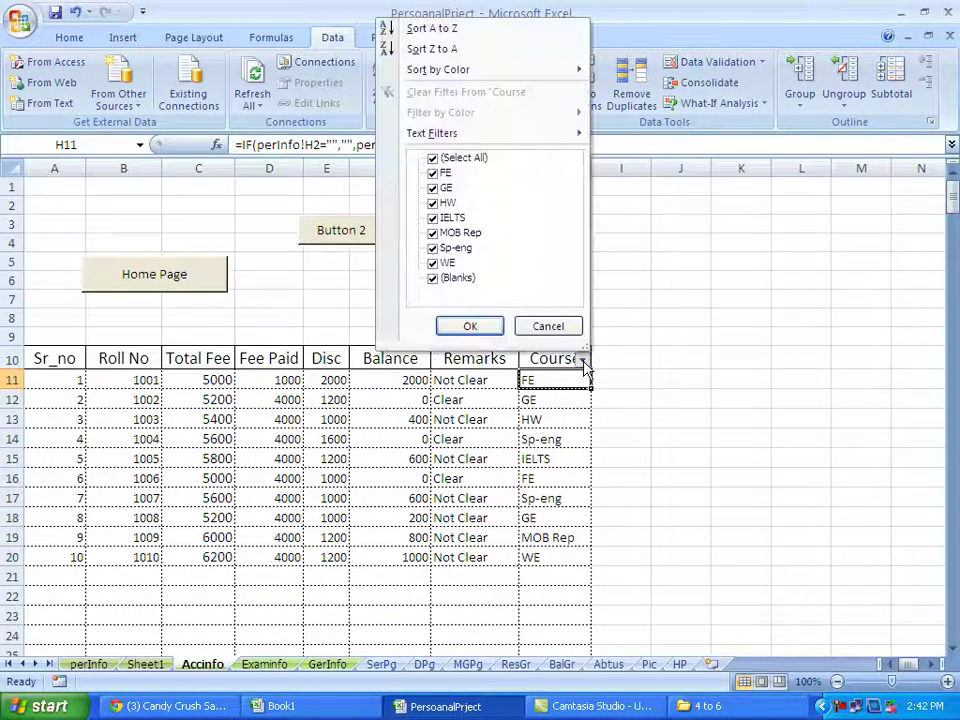
pyautogui.click(432, 278)
pyautogui.click(432, 263)
pyautogui.click(432, 248)
pyautogui.click(433, 233)
pyautogui.click(433, 218)
pyautogui.click(433, 203)
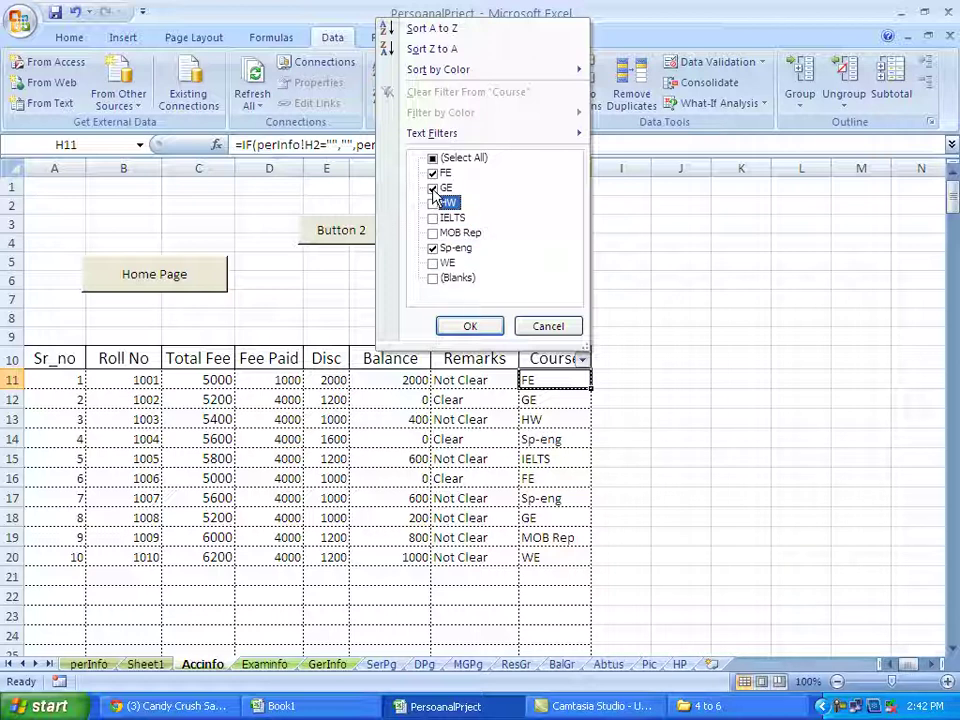
pyautogui.click(433, 173)
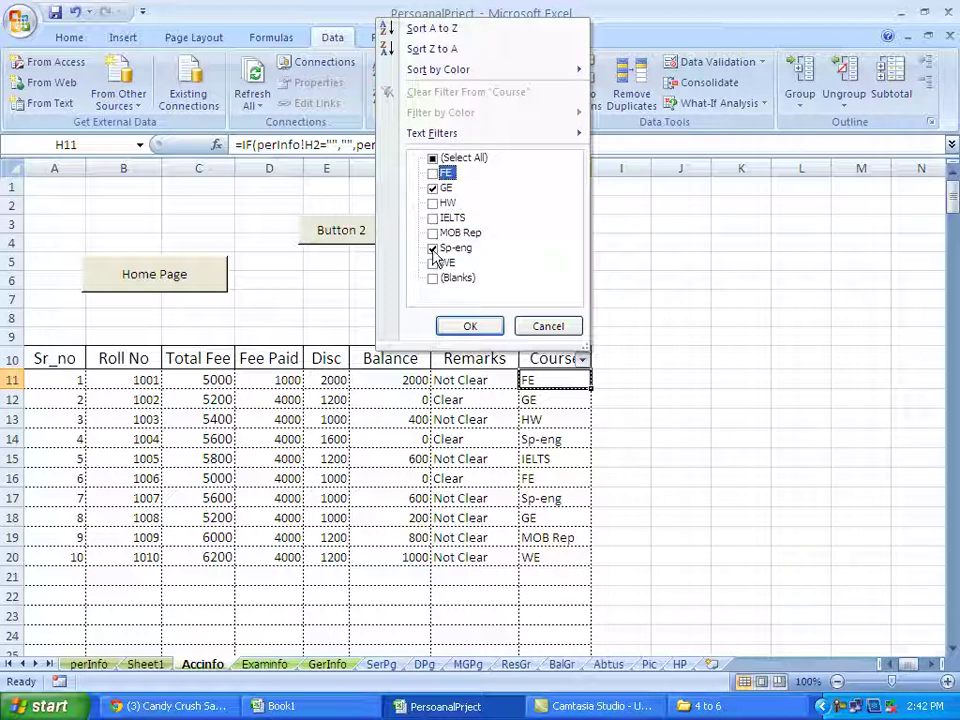
pyautogui.click(432, 248)
pyautogui.click(468, 326)
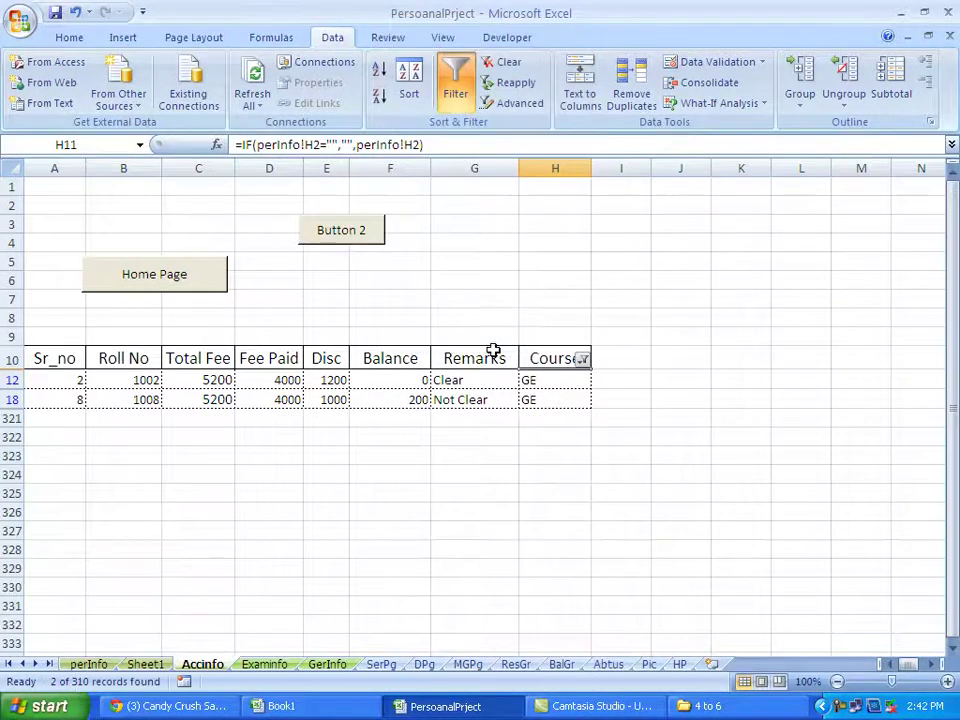
# Add HW, IELTS and MOB Rep to the Course filter, then remove filtering entirely
pyautogui.click(582, 360)
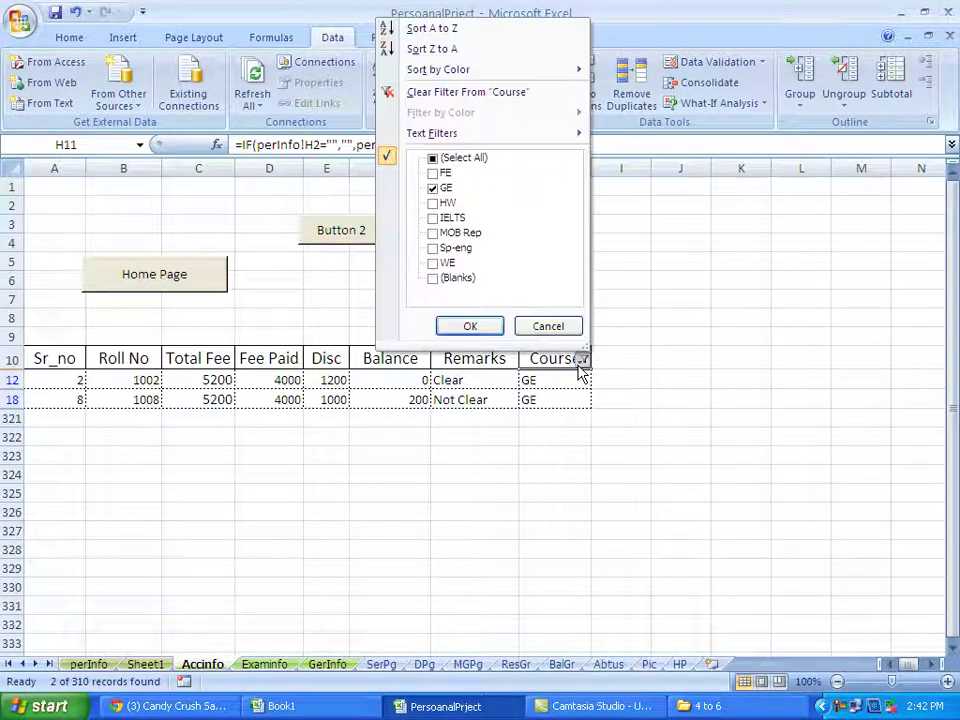
pyautogui.click(432, 203)
pyautogui.click(469, 326)
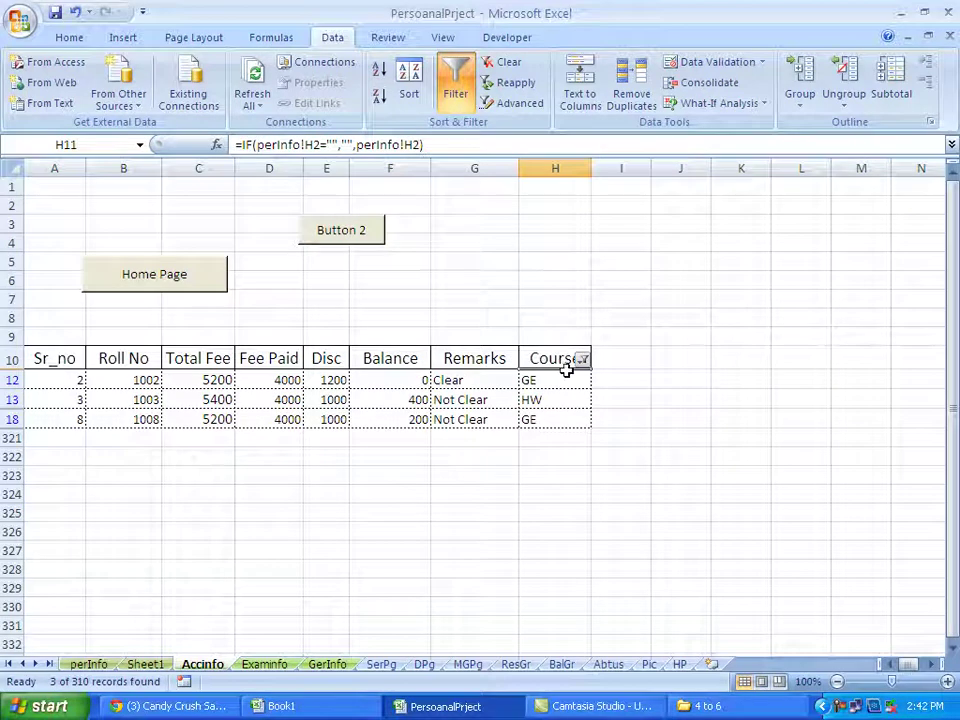
pyautogui.click(582, 360)
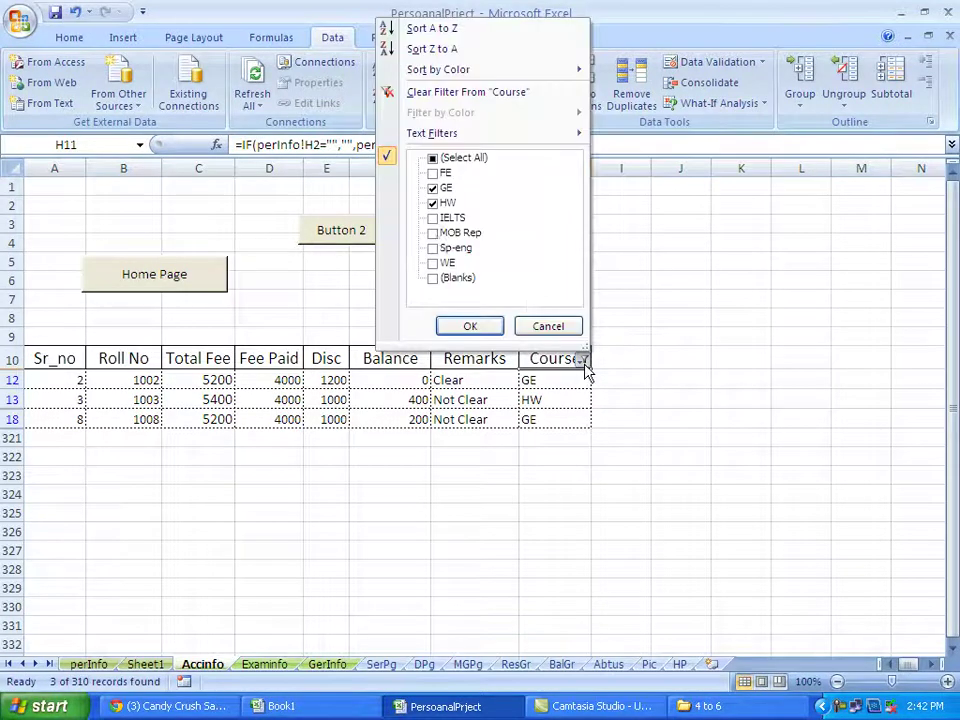
pyautogui.click(433, 217)
pyautogui.click(433, 233)
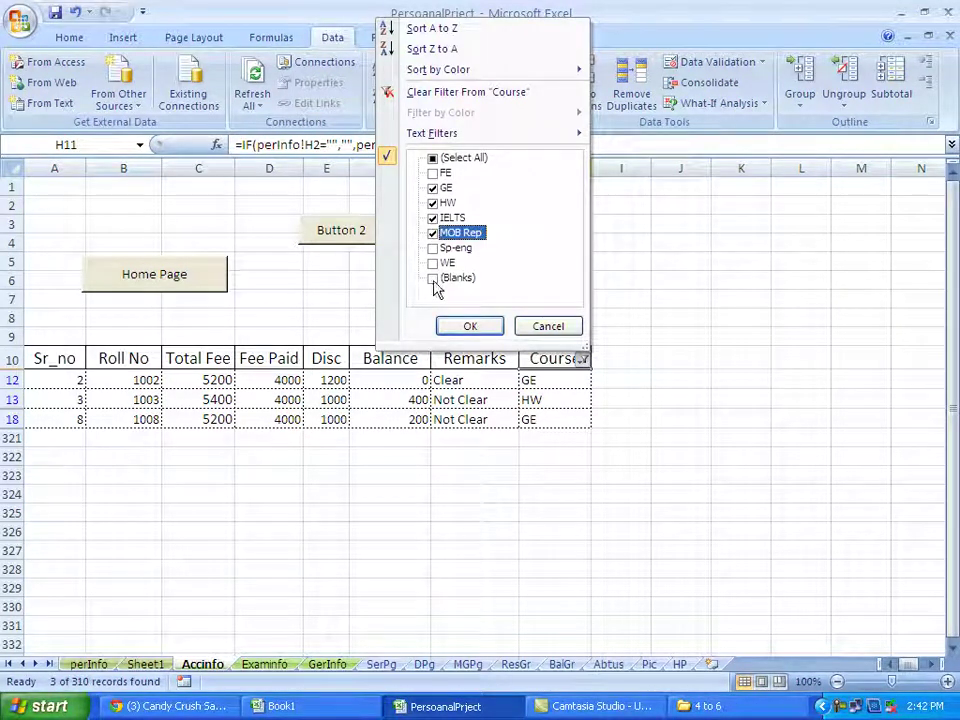
pyautogui.click(468, 326)
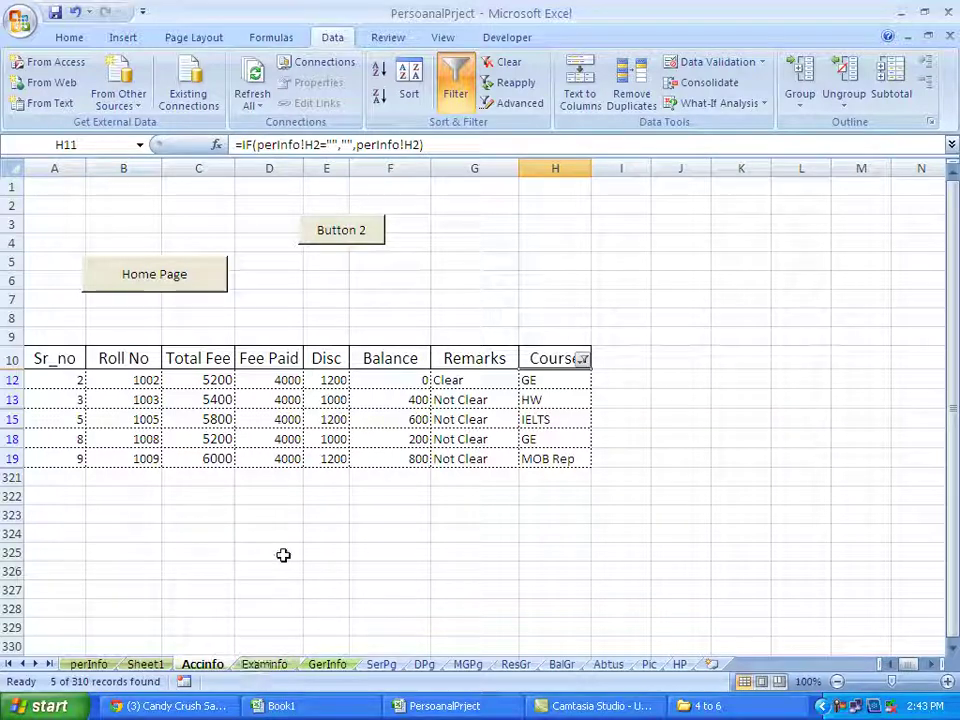
pyautogui.click(460, 95)
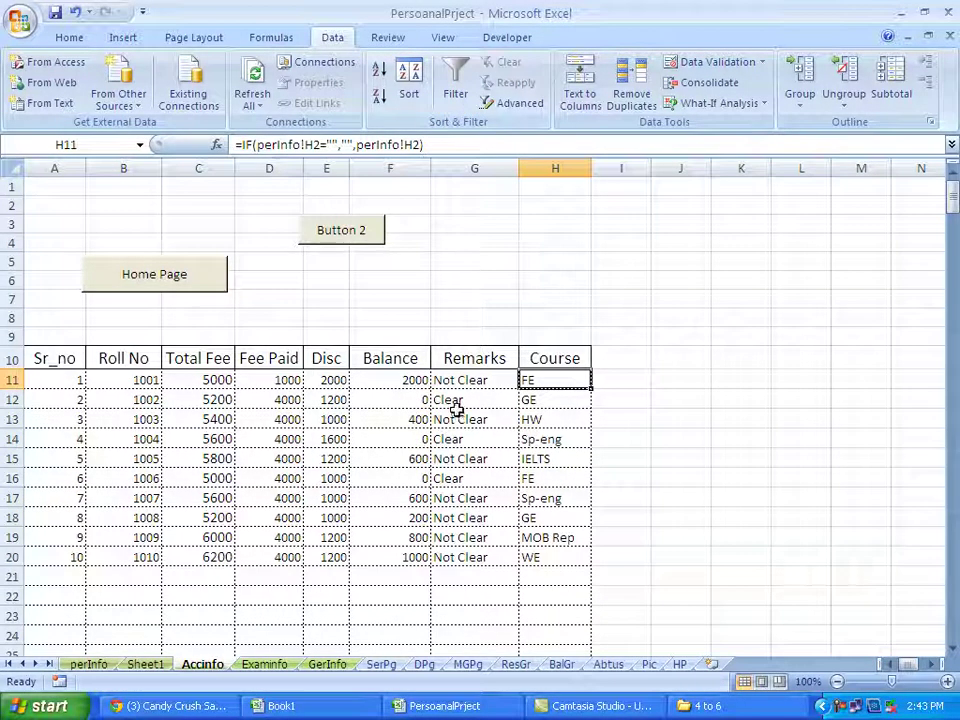
pyautogui.click(260, 459)
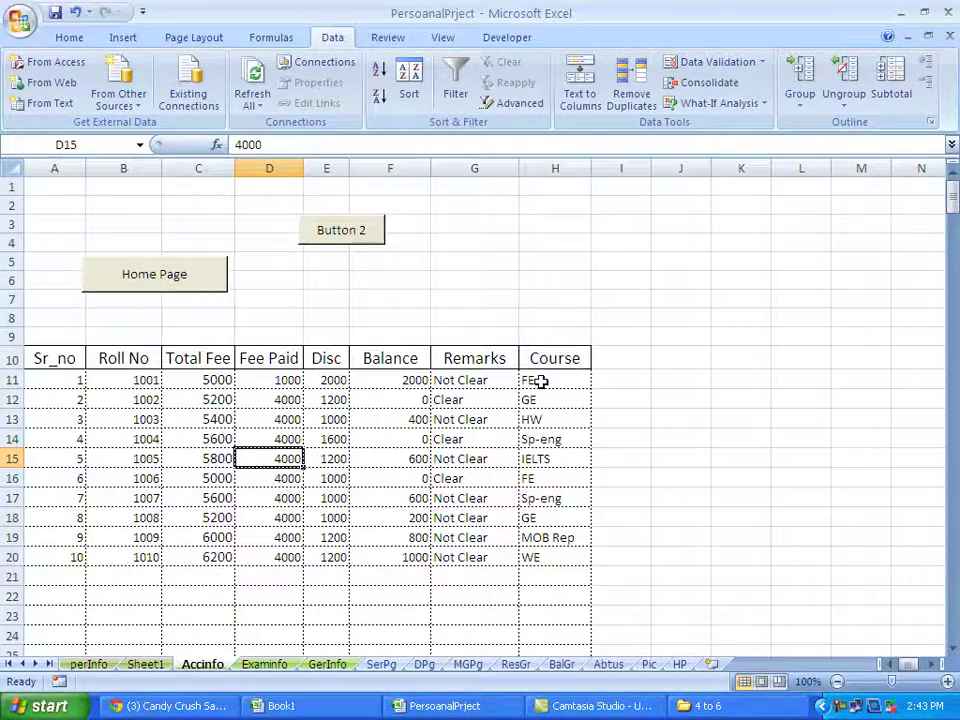
pyautogui.moveTo(541, 382); pyautogui.dragTo(539, 556)
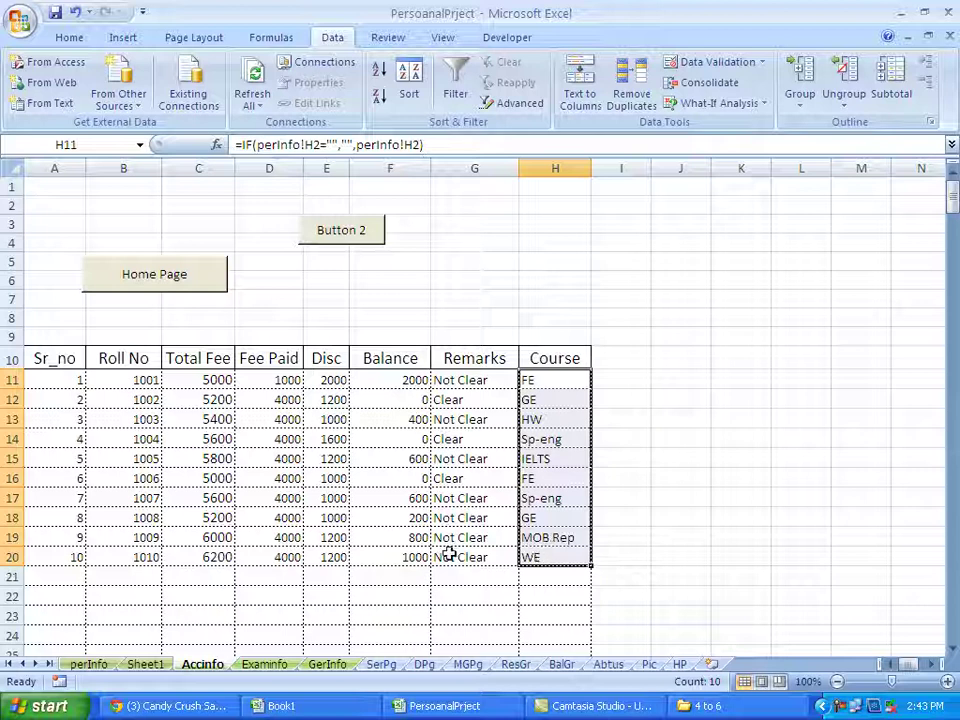
pyautogui.click(680, 437)
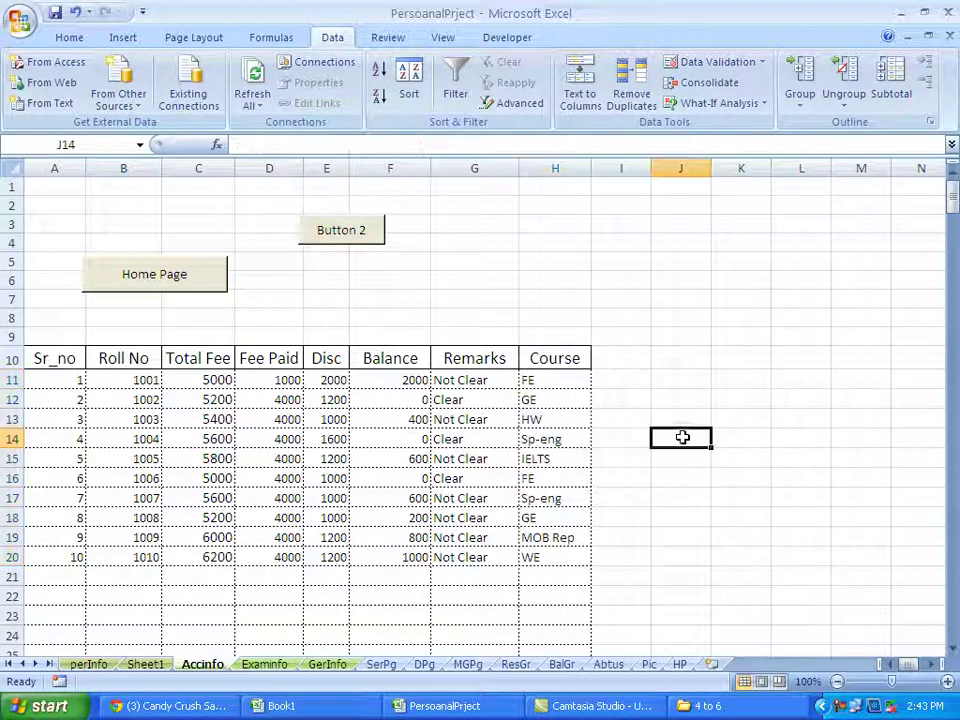
pyautogui.click(548, 578)
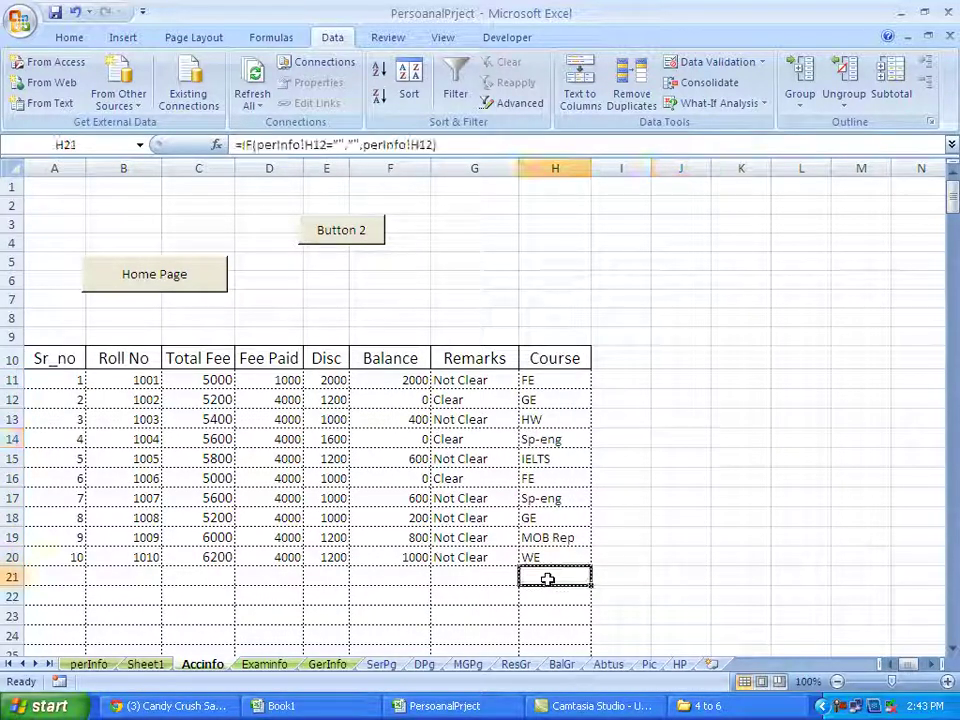
pyautogui.click(546, 381)
pyautogui.click(544, 482)
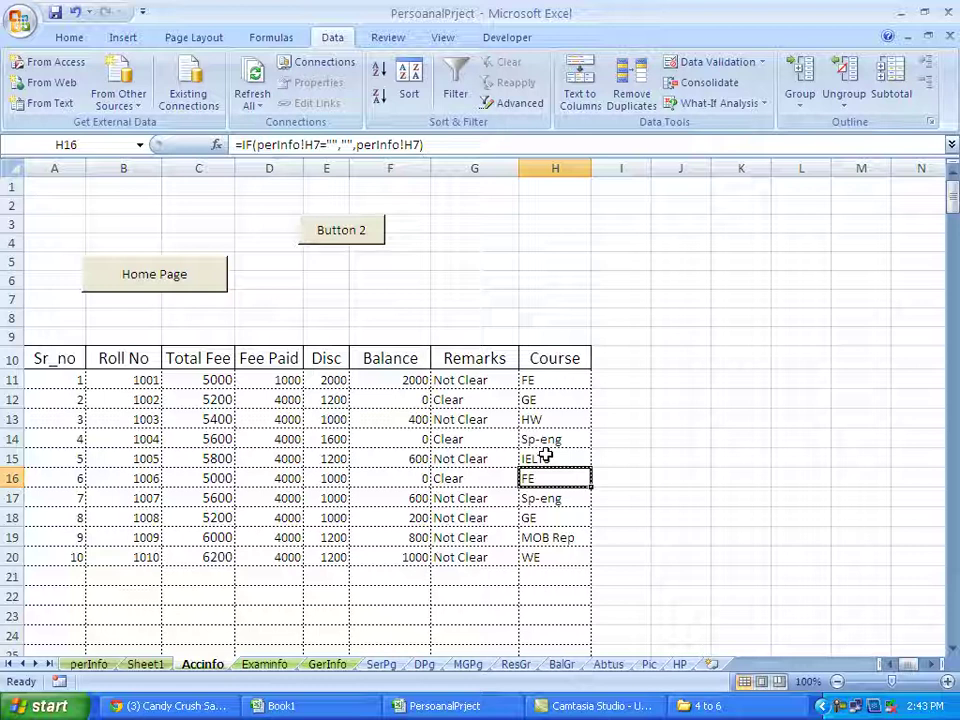
pyautogui.click(536, 400)
pyautogui.click(538, 518)
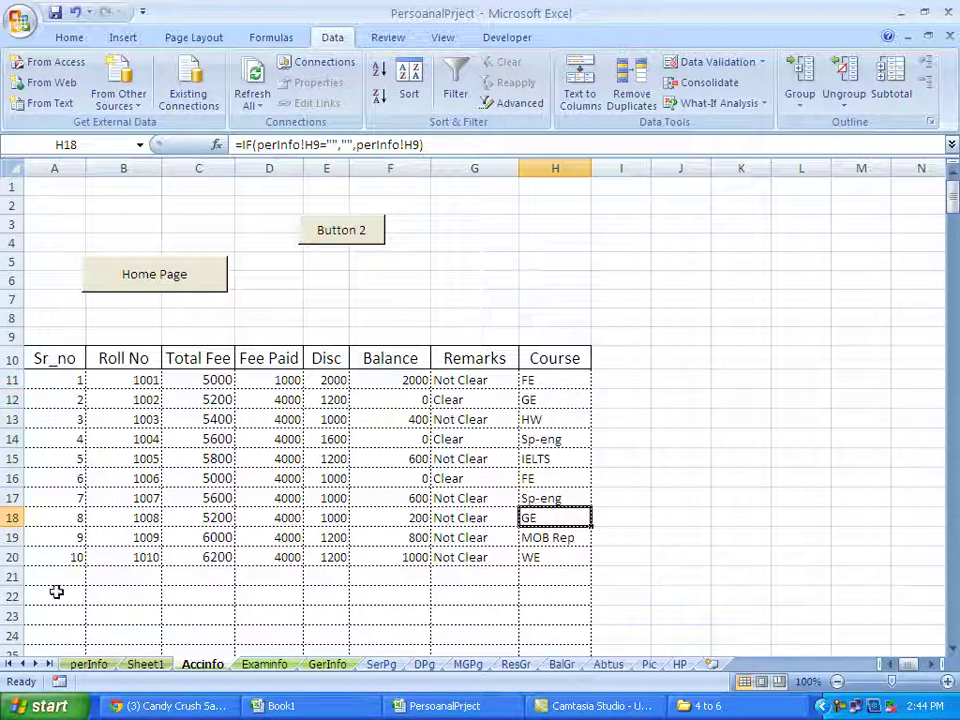
pyautogui.click(555, 358)
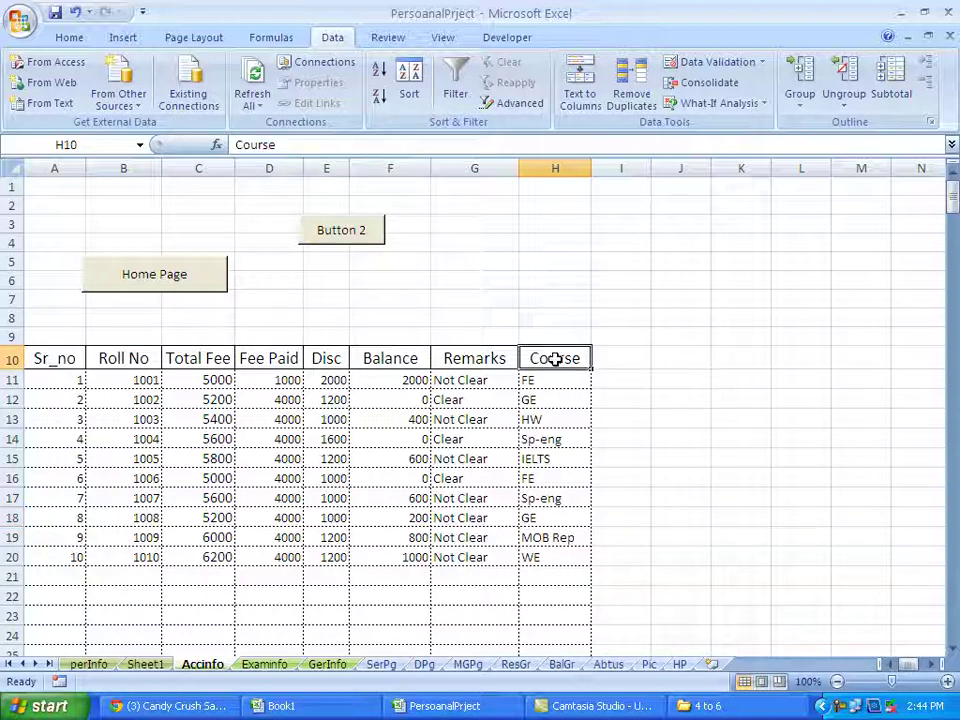
pyautogui.moveTo(555, 358); pyautogui.dragTo(558, 576)
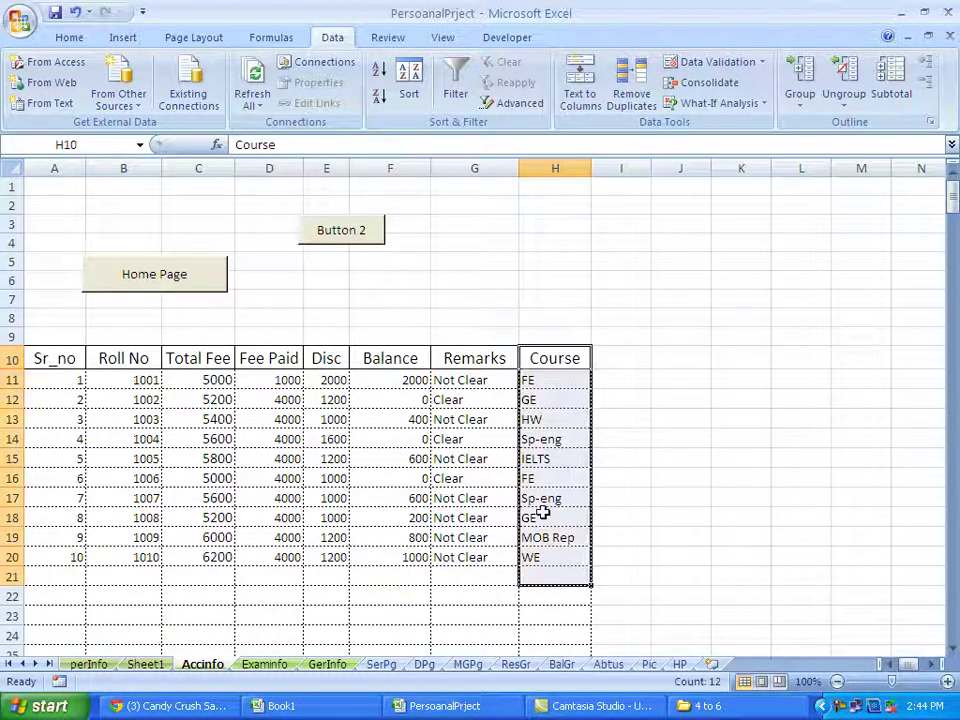
pyautogui.click(455, 93)
pyautogui.click(581, 362)
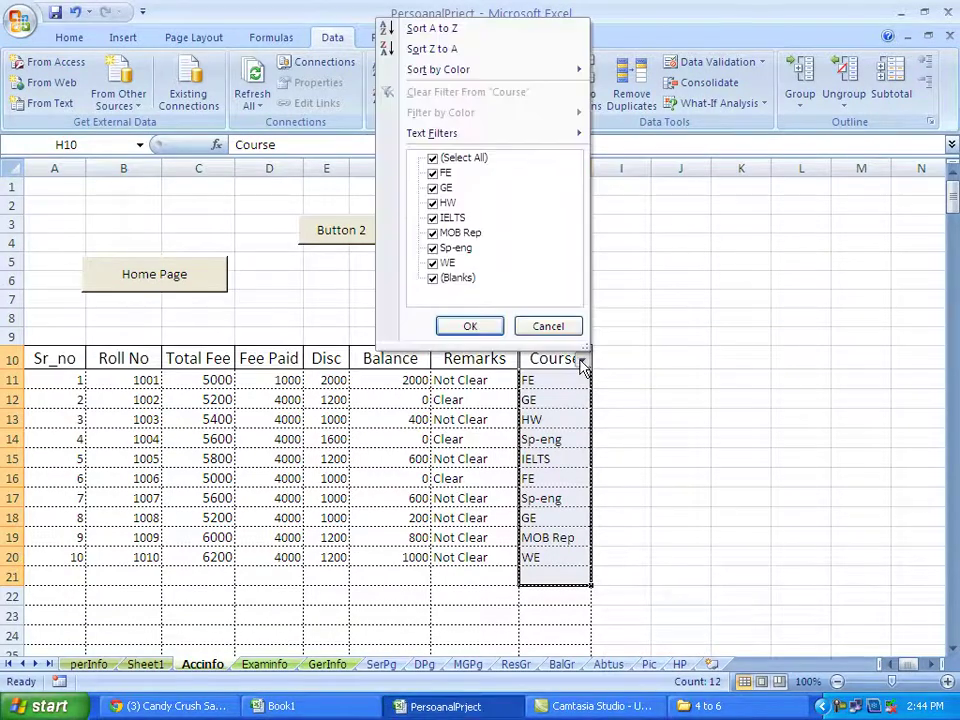
pyautogui.click(432, 158)
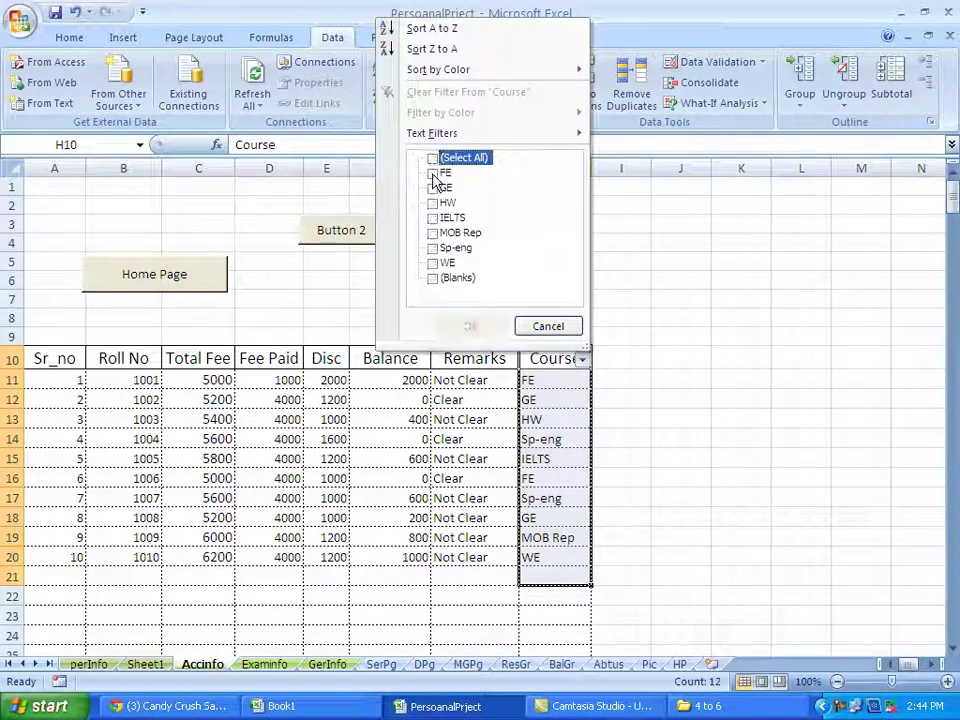
pyautogui.click(432, 174)
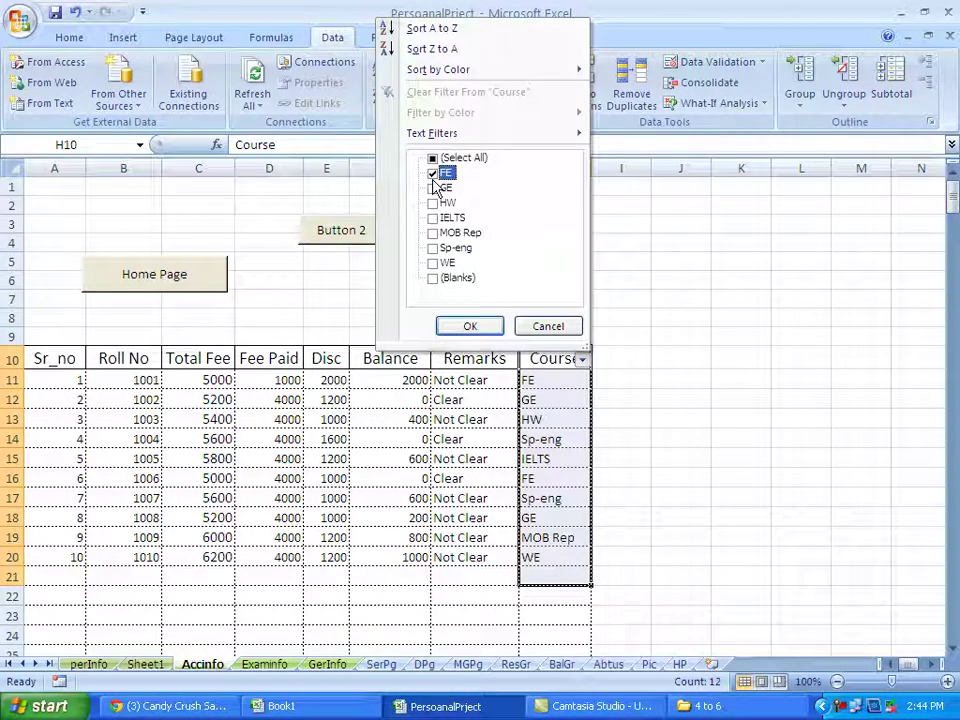
pyautogui.click(462, 329)
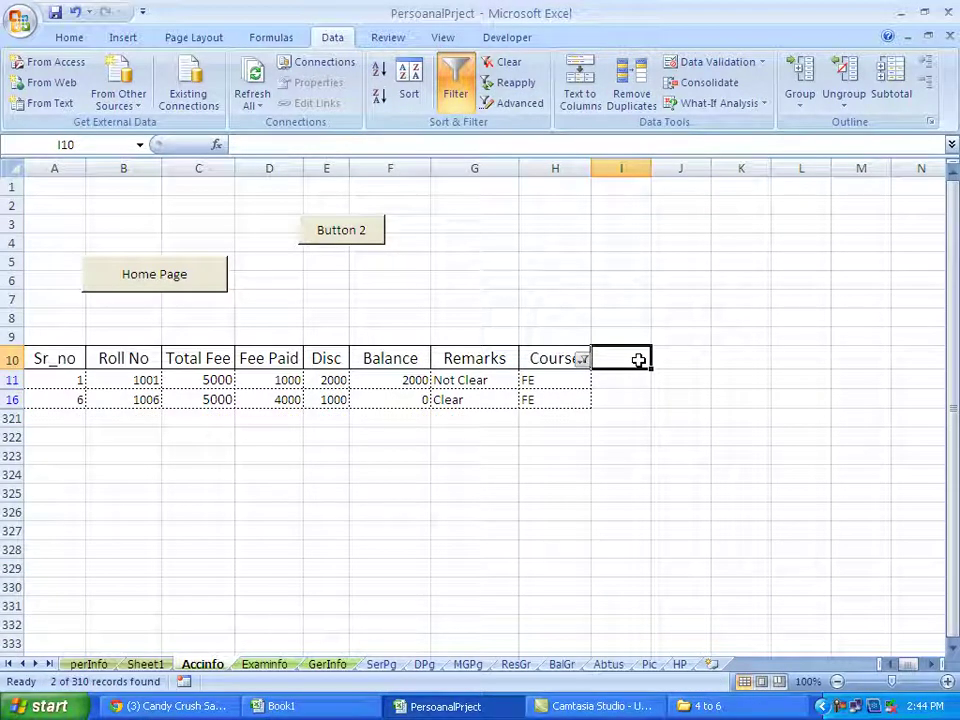
pyautogui.click(581, 362)
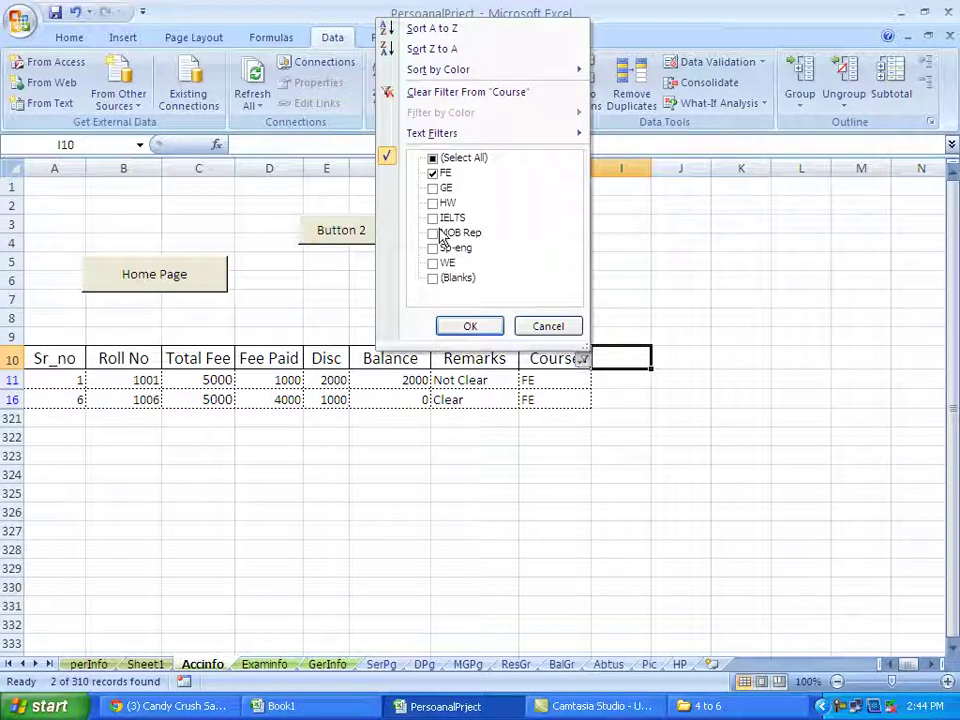
pyautogui.click(432, 188)
pyautogui.click(470, 326)
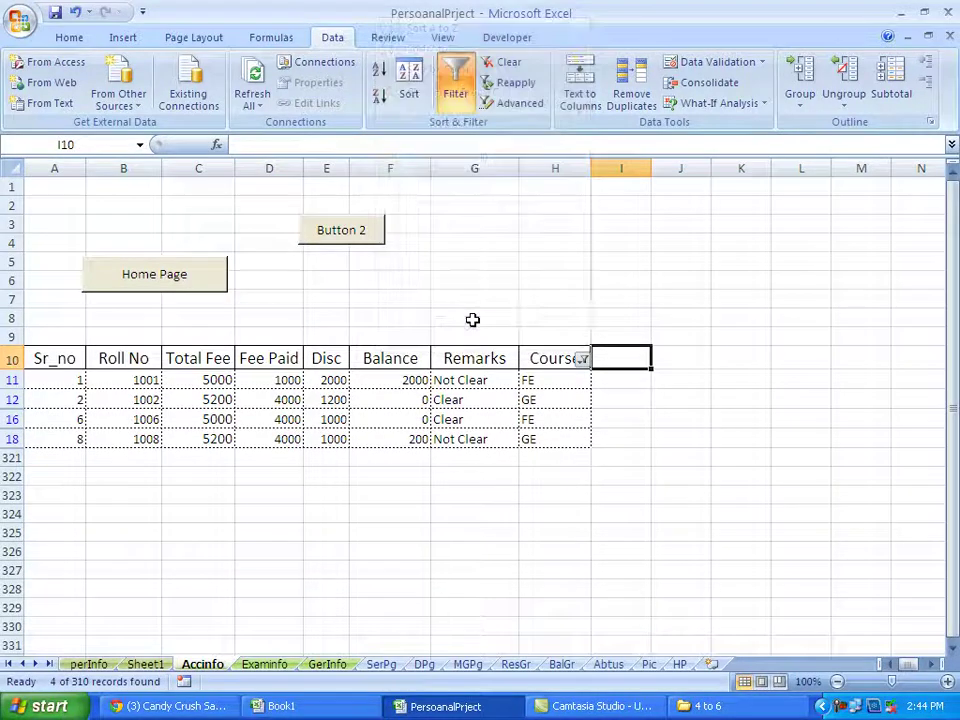
pyautogui.click(583, 362)
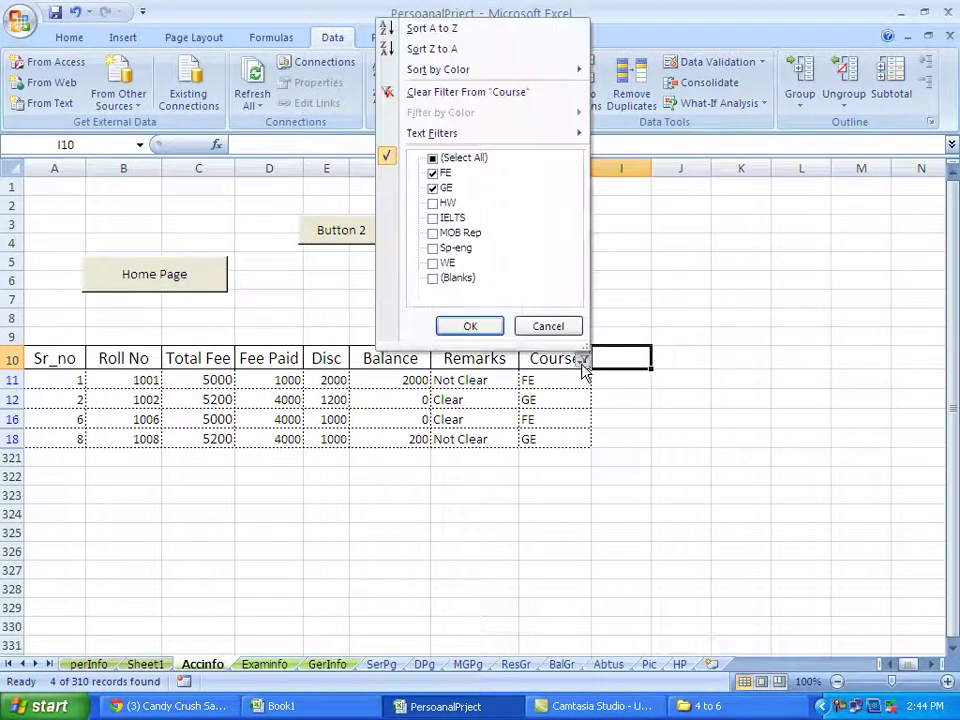
pyautogui.click(433, 203)
pyautogui.click(448, 322)
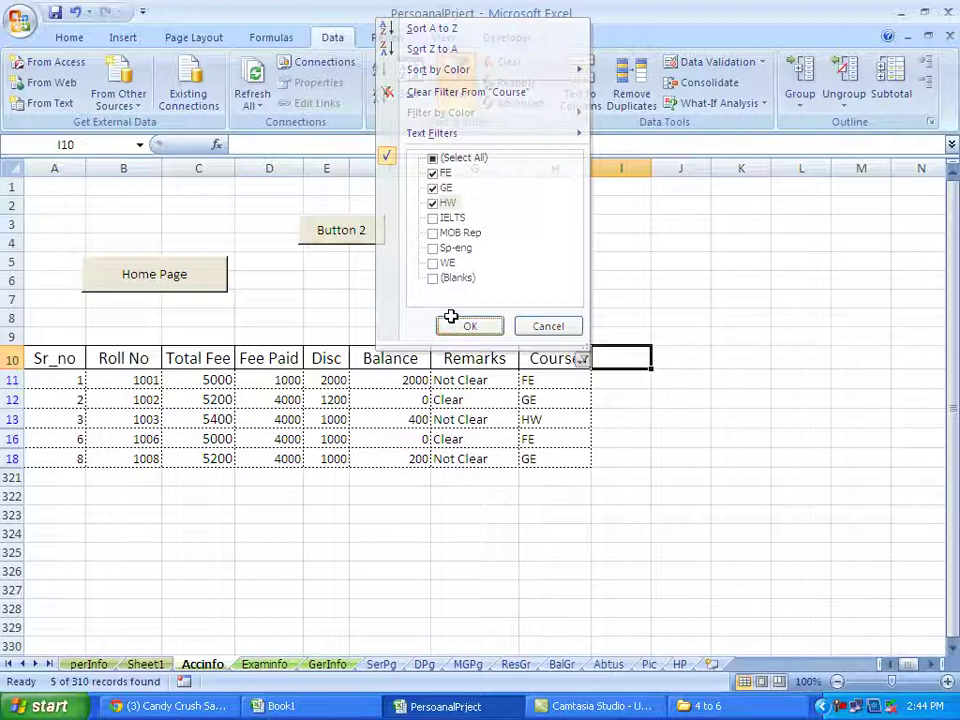
pyautogui.click(582, 364)
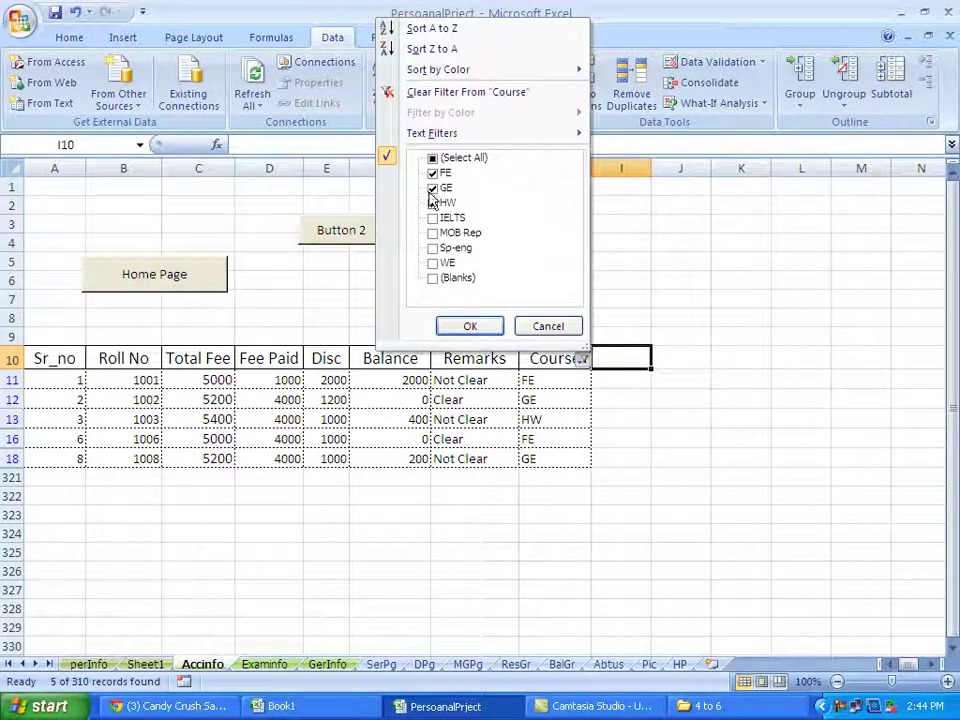
pyautogui.click(433, 160)
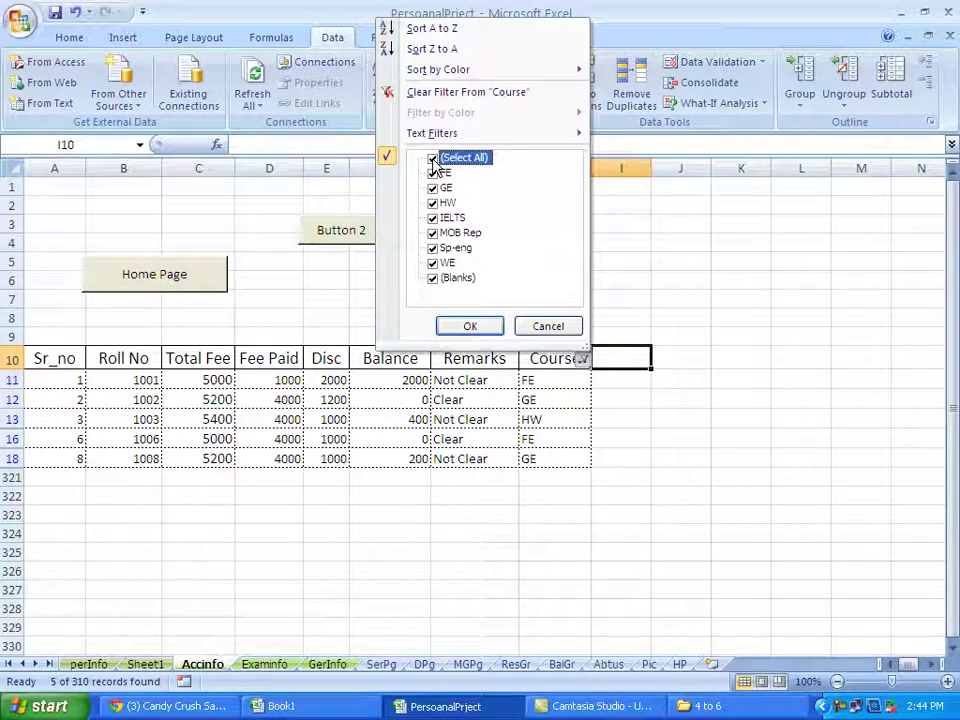
pyautogui.click(433, 158)
pyautogui.click(433, 173)
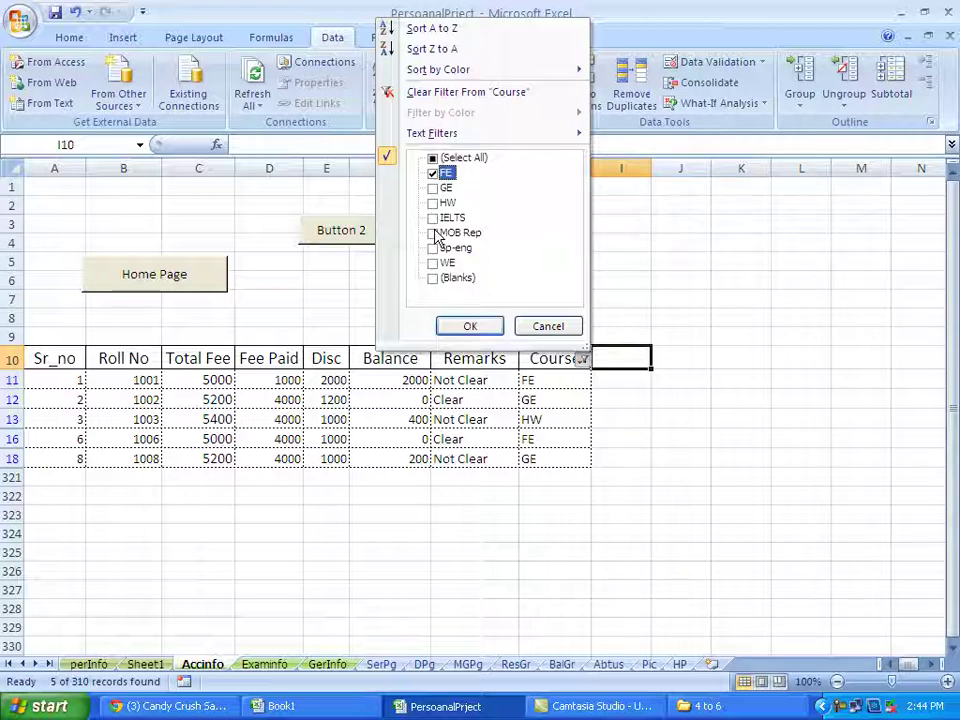
pyautogui.click(472, 326)
pyautogui.click(565, 283)
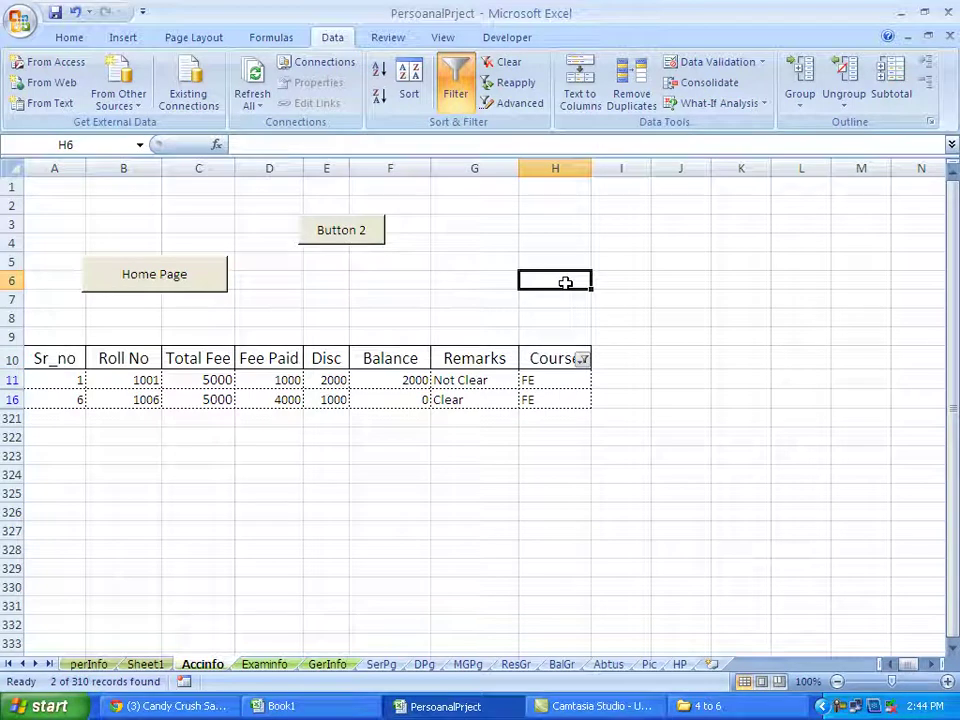
pyautogui.click(460, 98)
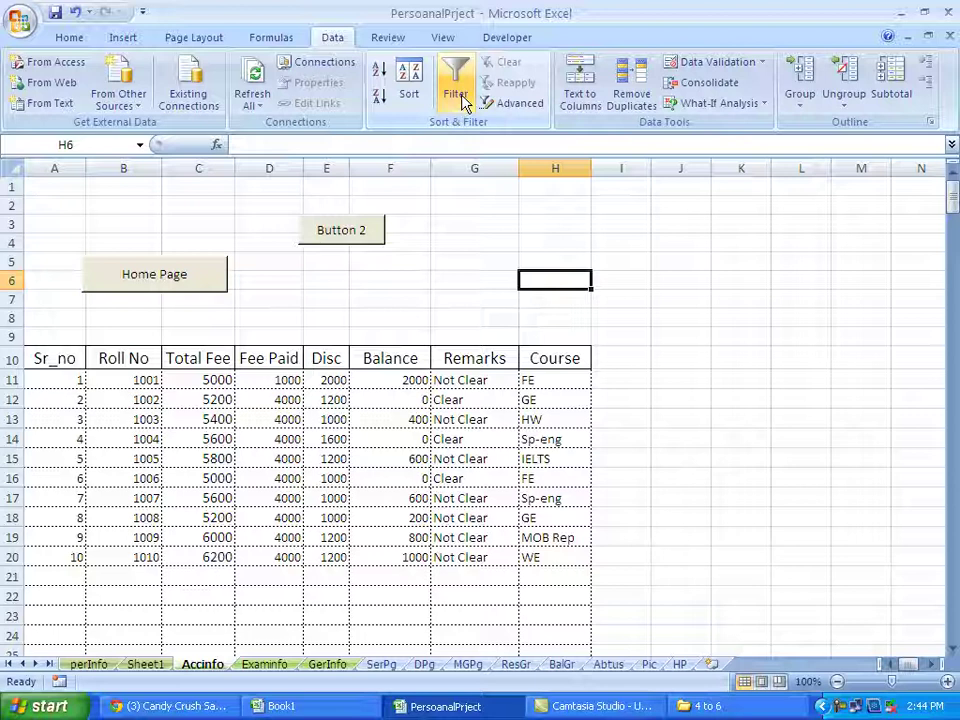
# On Sheet1, bring up the course list box's options, then dismiss them
pyautogui.click(150, 664)
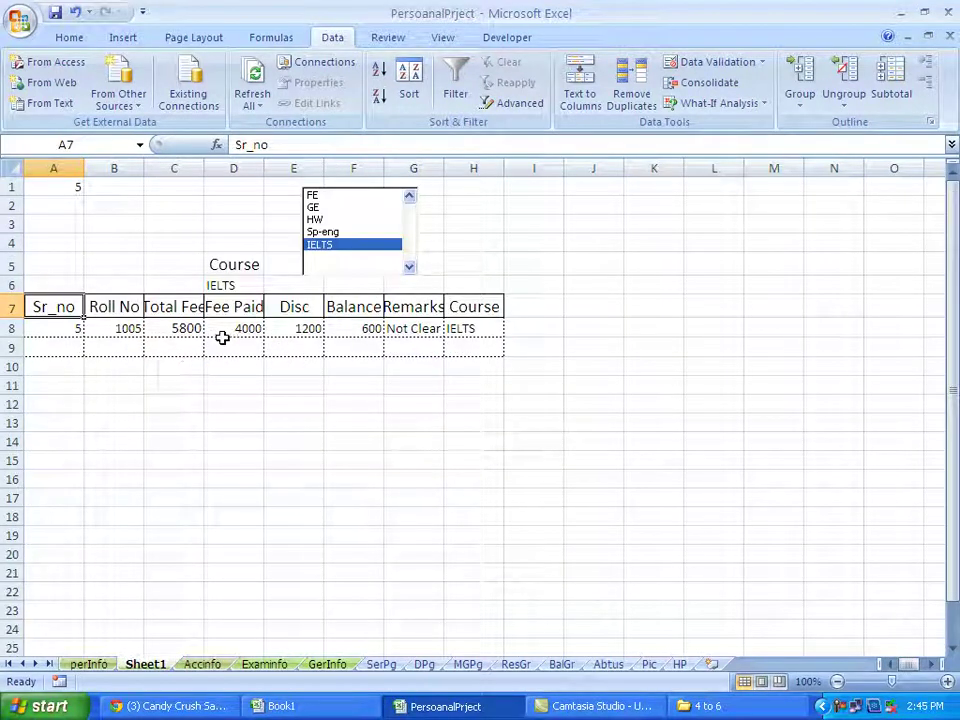
pyautogui.rightClick(367, 216)
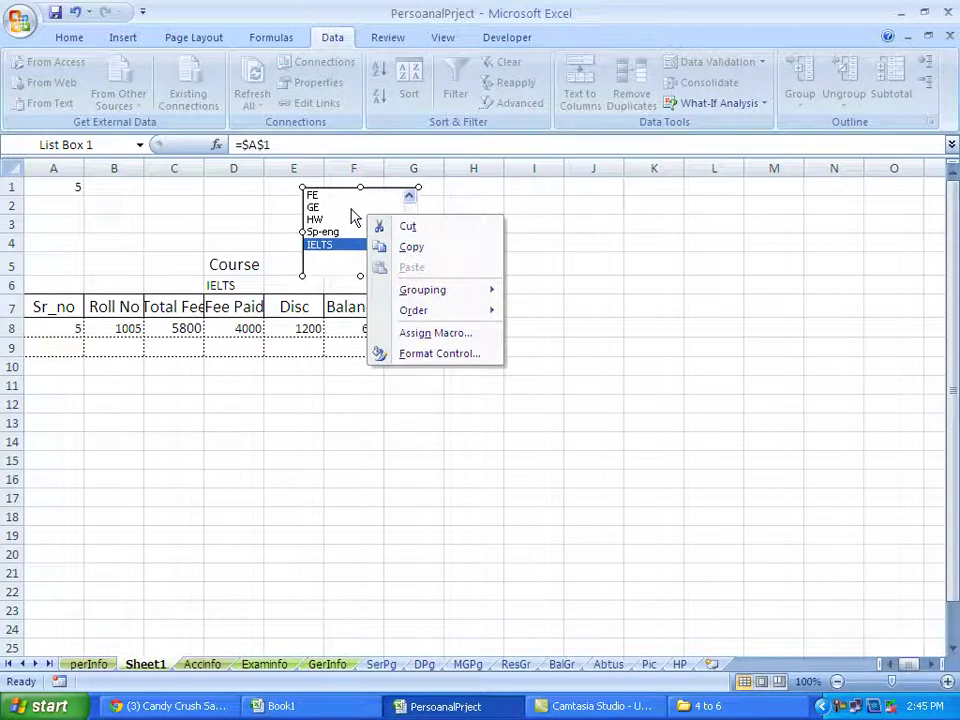
pyautogui.click(463, 216)
pyautogui.click(542, 223)
# Enter 'Fee Paid' in D6, then undo it to restore the course lookup formula
pyautogui.click(243, 287)
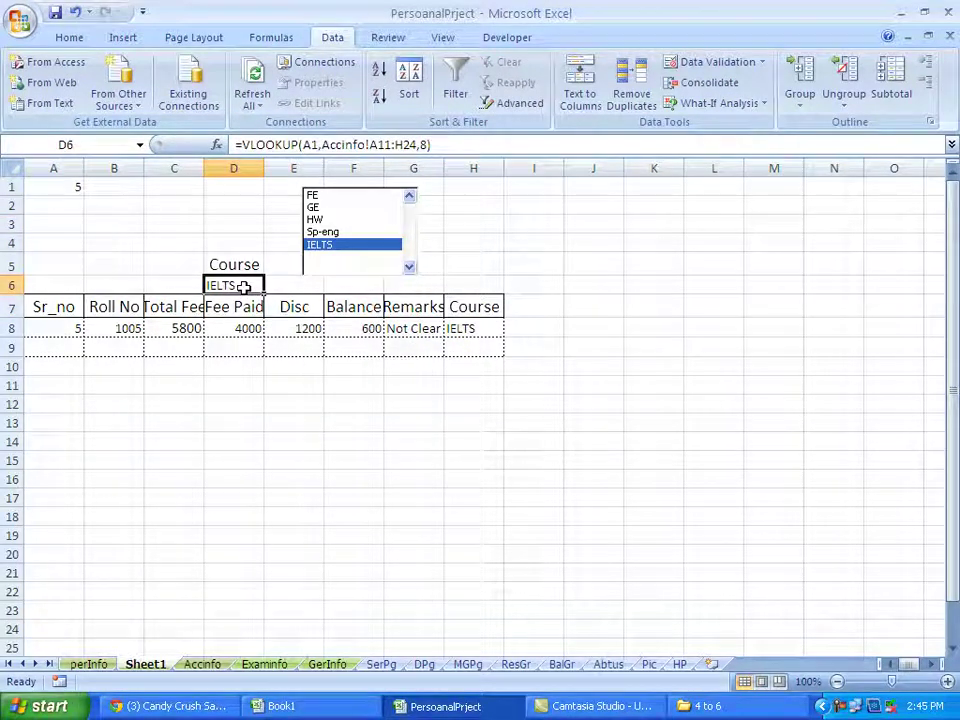
pyautogui.write('Fe')
pyautogui.press('Return')
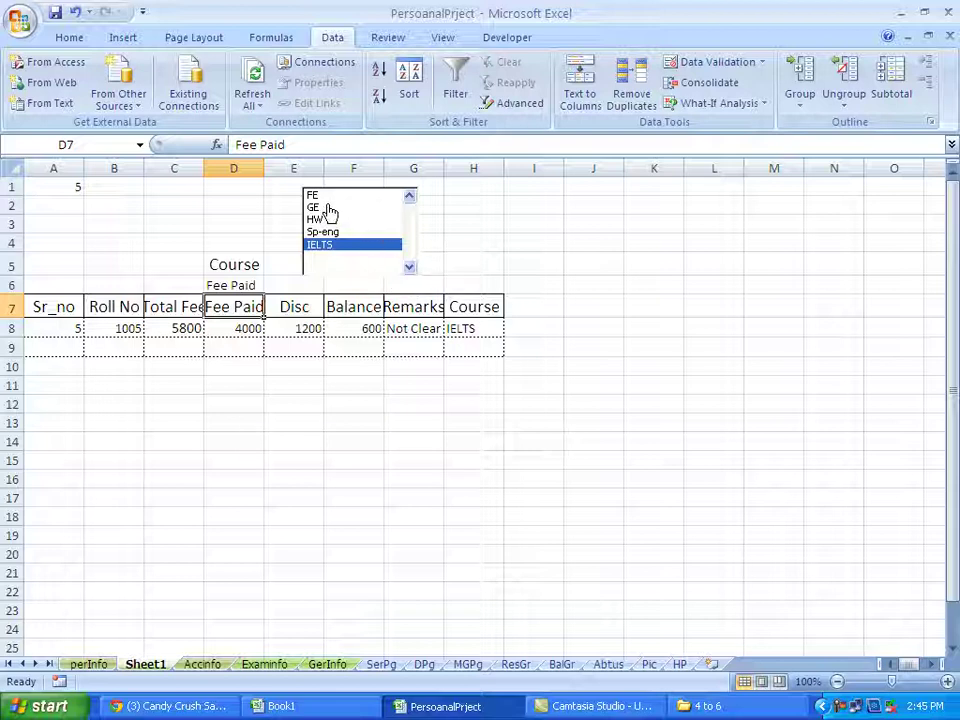
pyautogui.click(242, 283)
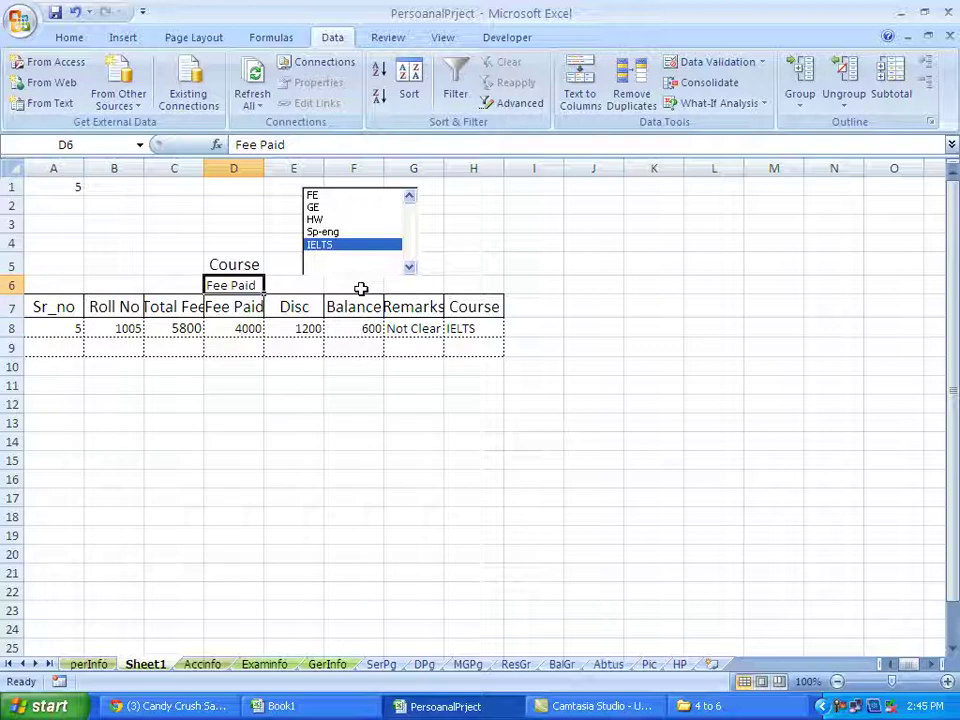
pyautogui.hotkey('ctrl', 'z')
# Select FE in the course list box, then step down through GE to HW
pyautogui.click(341, 197)
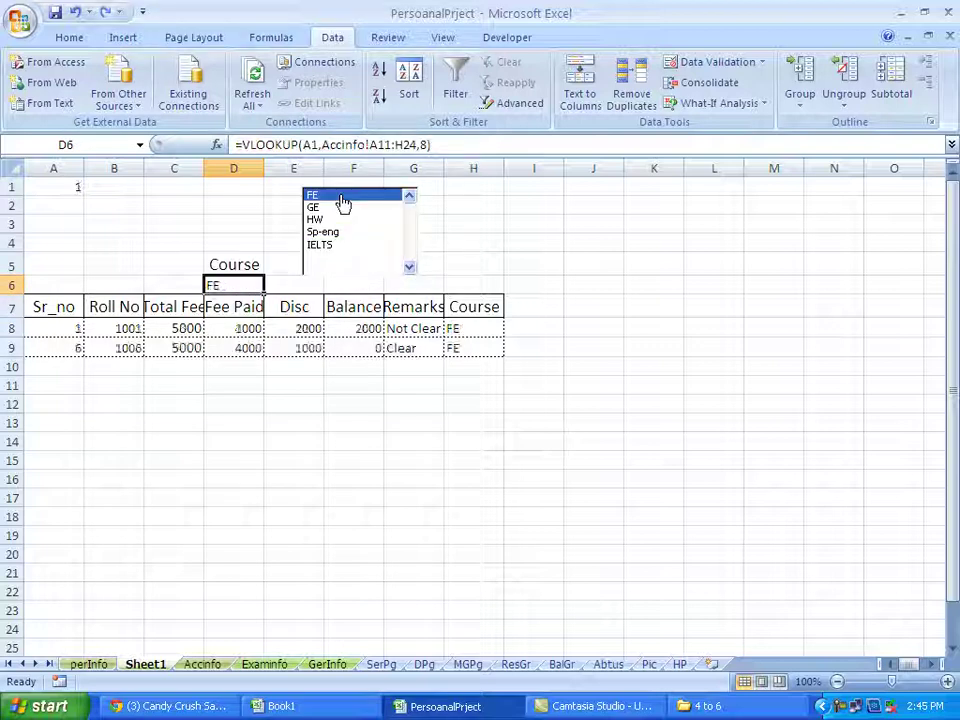
pyautogui.press('Down')
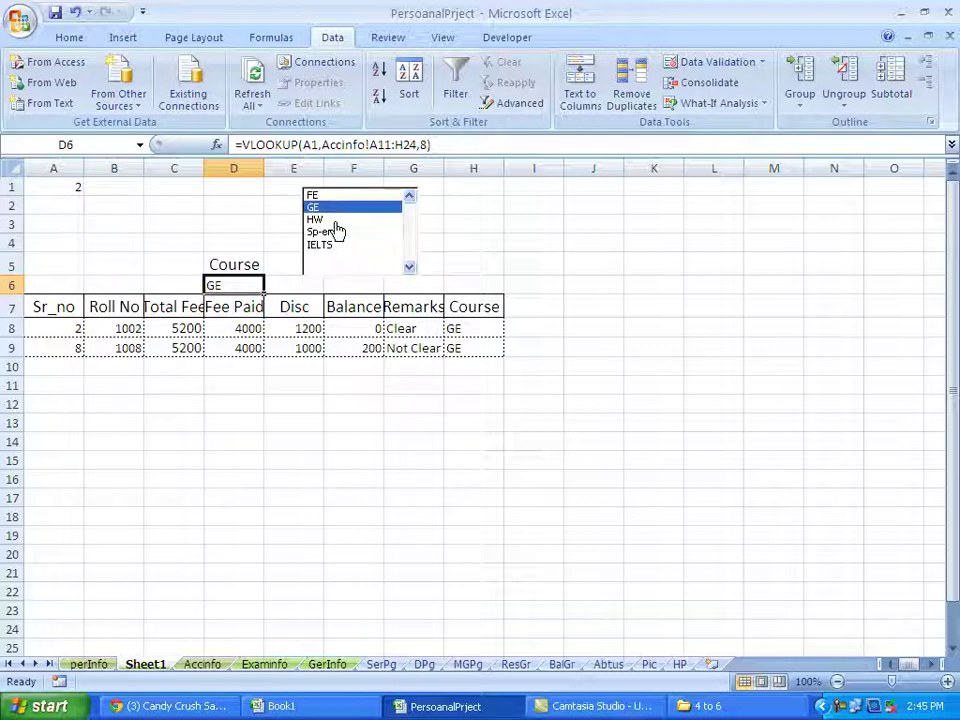
pyautogui.press('Down')
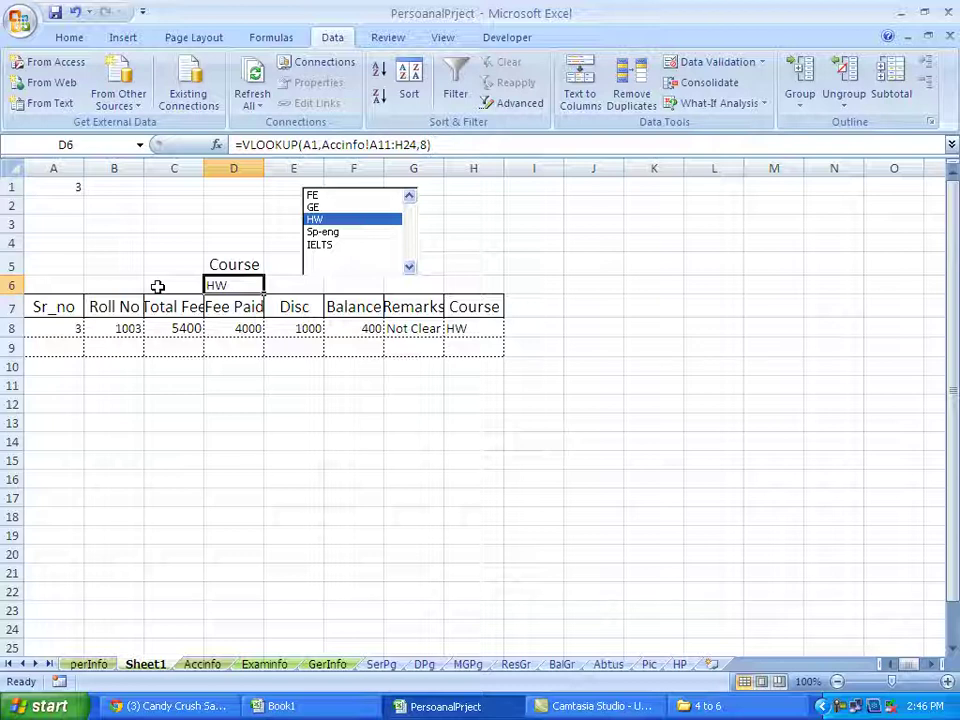
pyautogui.click(235, 266)
pyautogui.click(230, 286)
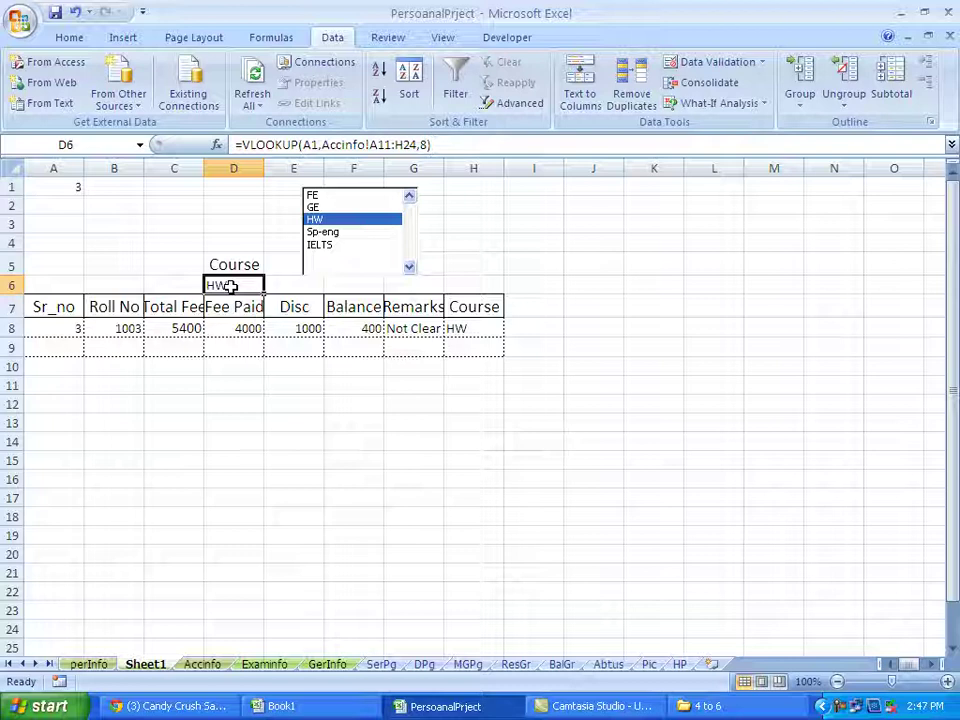
# Show the Developer tab's Insert controls gallery, then close it without adding a control
pyautogui.click(510, 37)
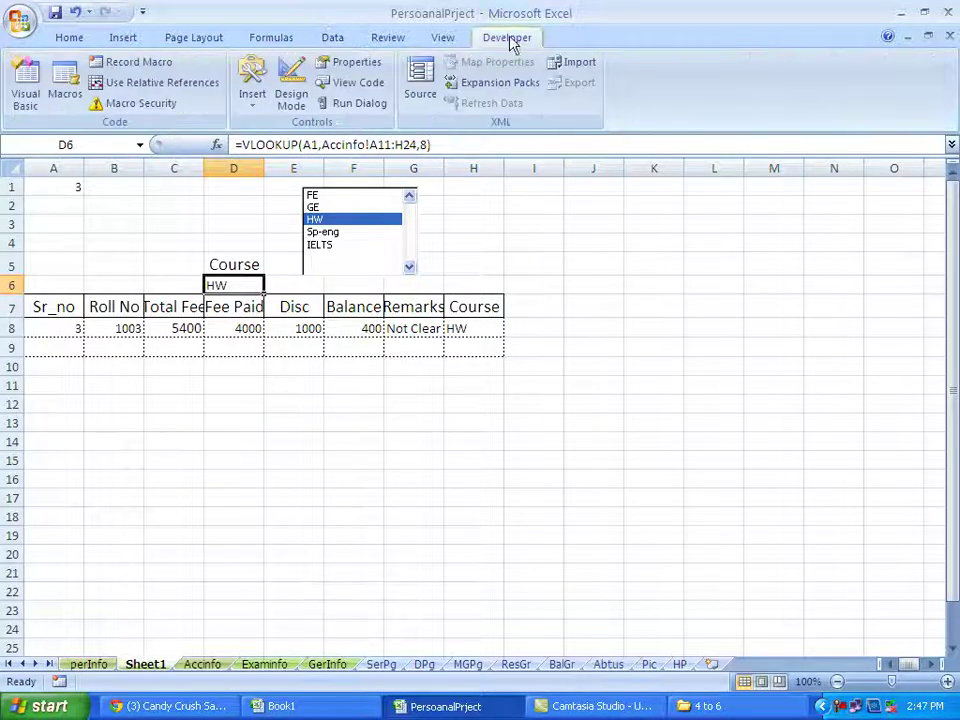
pyautogui.click(254, 100)
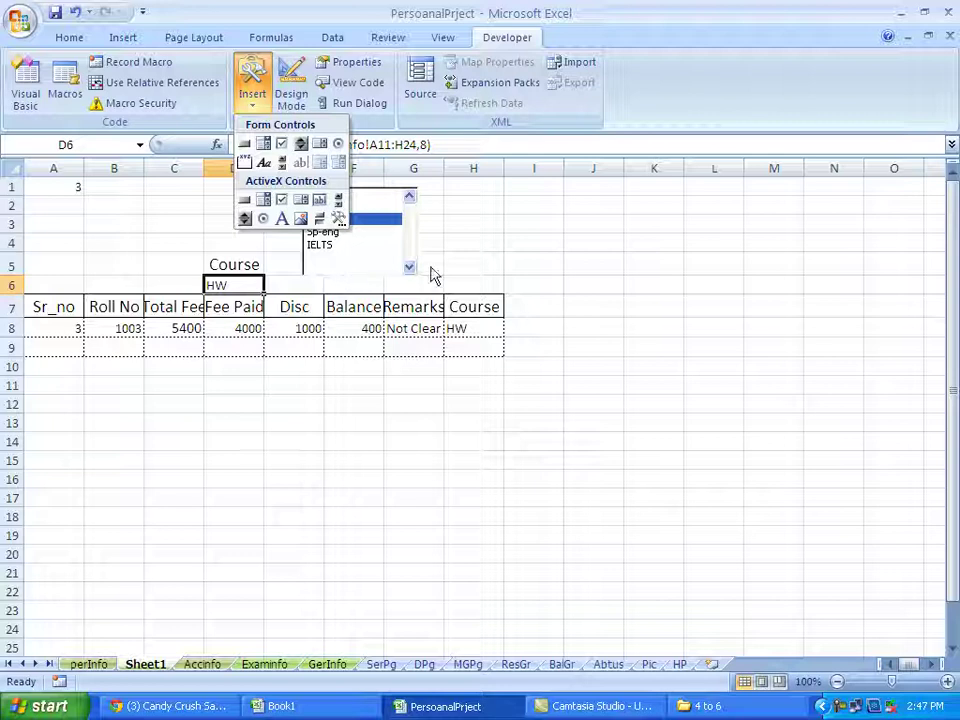
pyautogui.click(461, 251)
pyautogui.click(461, 251)
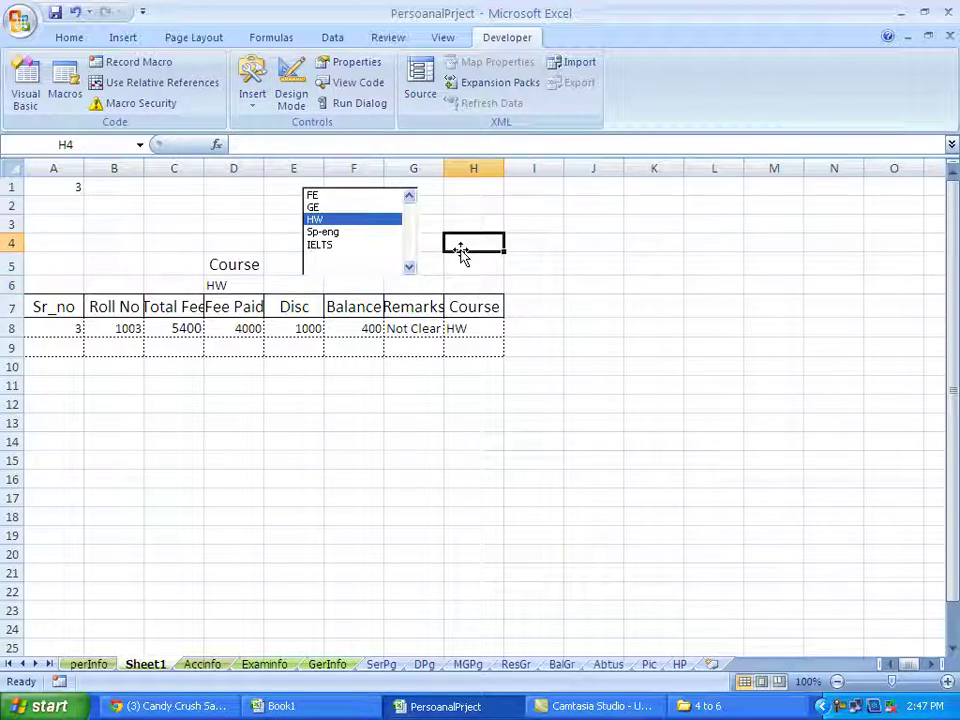